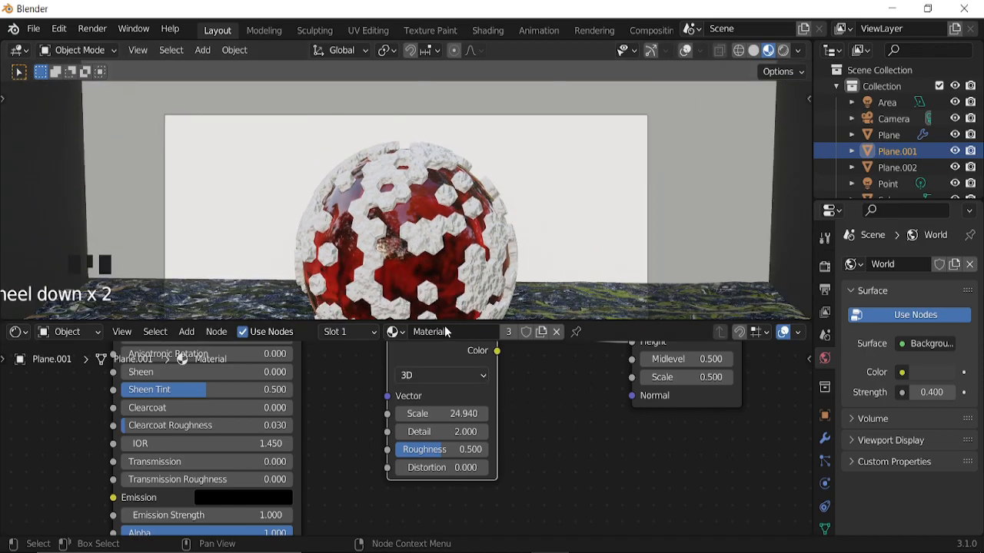
# Preview the sphere scene's animation in rendered shading, return to material preview and stop the playback.
pyautogui.click(582, 189)
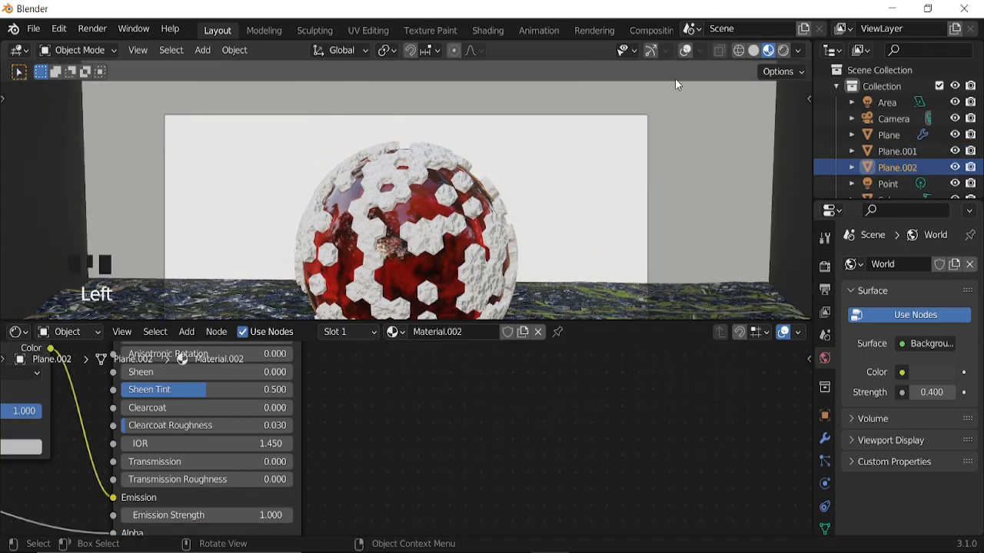
pyautogui.click(686, 51)
pyautogui.click(686, 52)
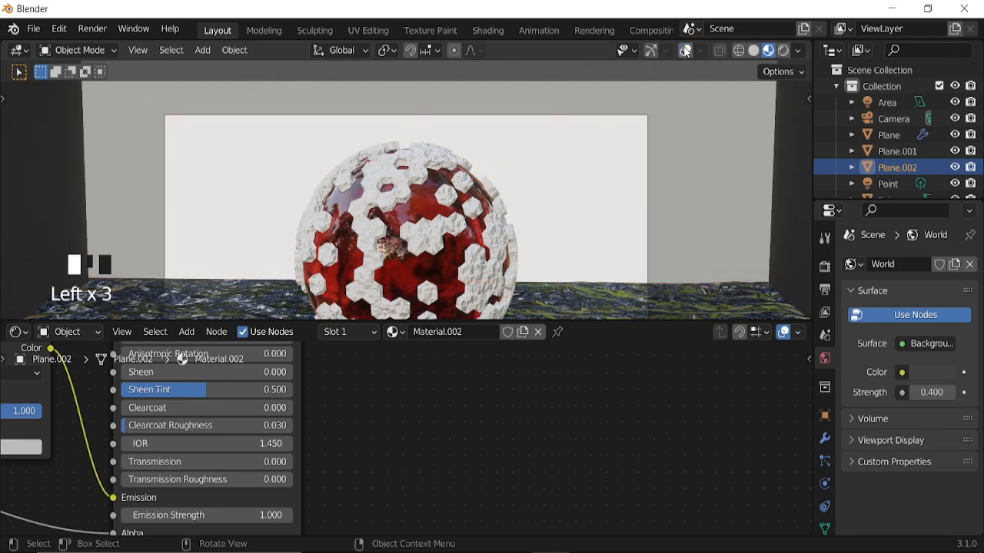
pyautogui.click(783, 50)
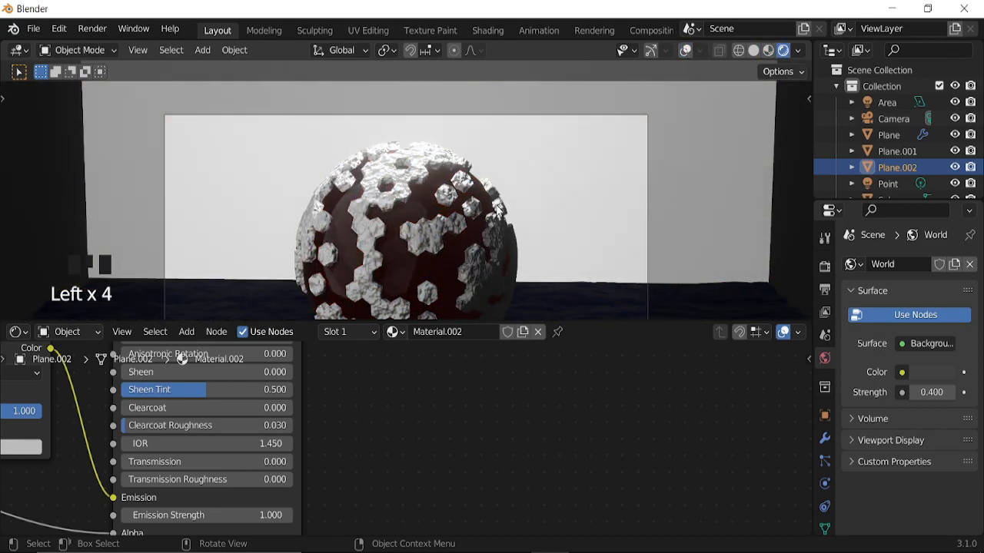
pyautogui.press('space')
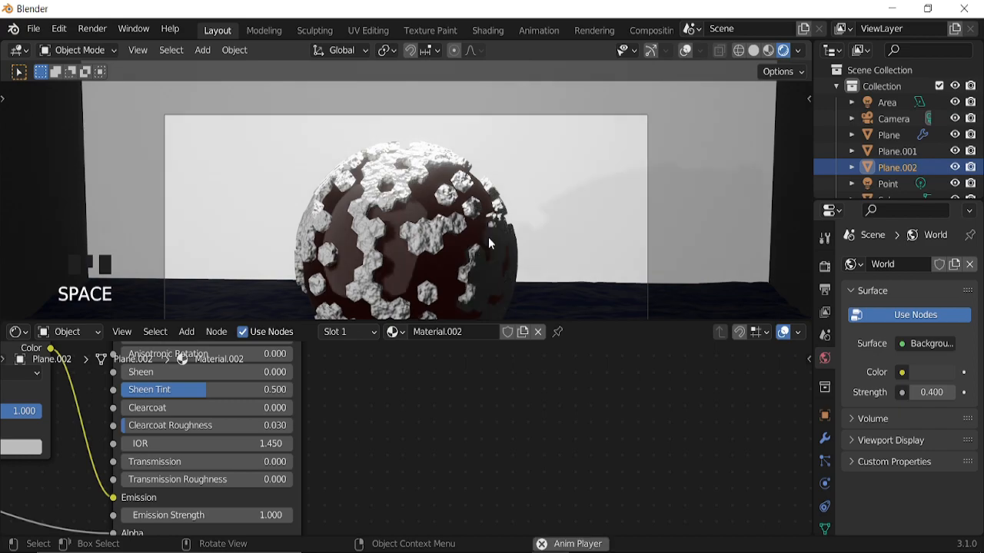
pyautogui.click(768, 51)
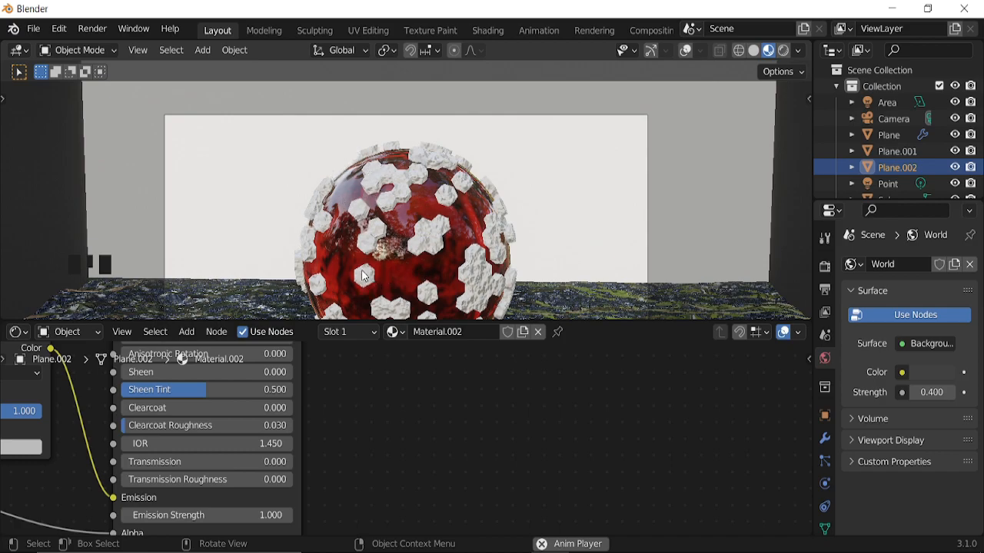
pyautogui.press('space')
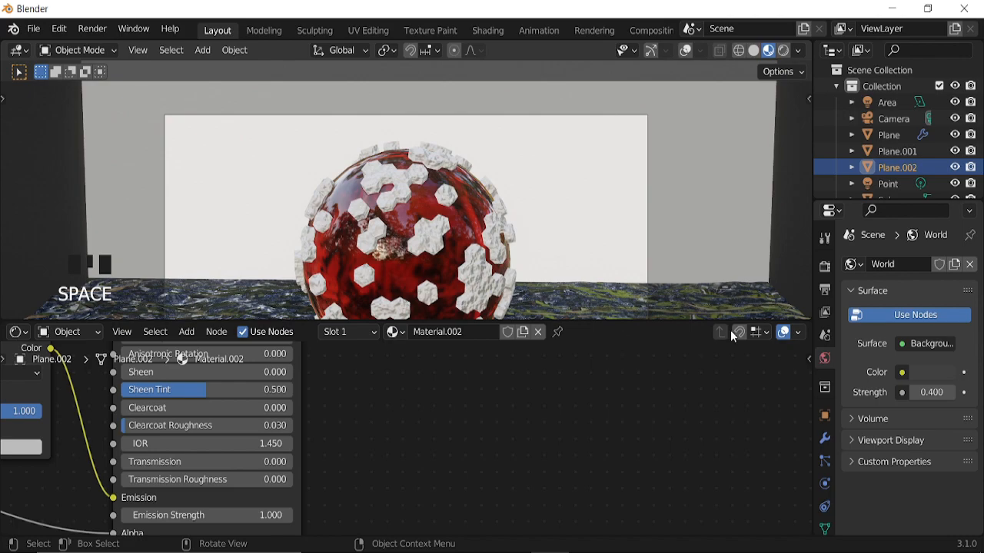
# Split a Timeline area off beneath the 3D viewport and return the animation to frame 1.
pyautogui.click(806, 316)
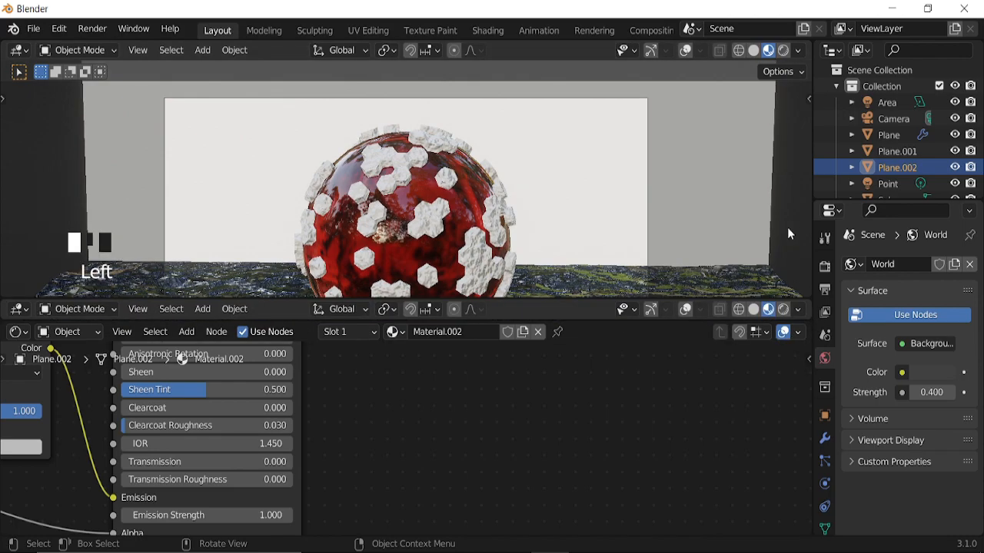
pyautogui.click(789, 229)
pyautogui.moveTo(22, 242); pyautogui.dragTo(206, 304)
pyautogui.click(376, 240)
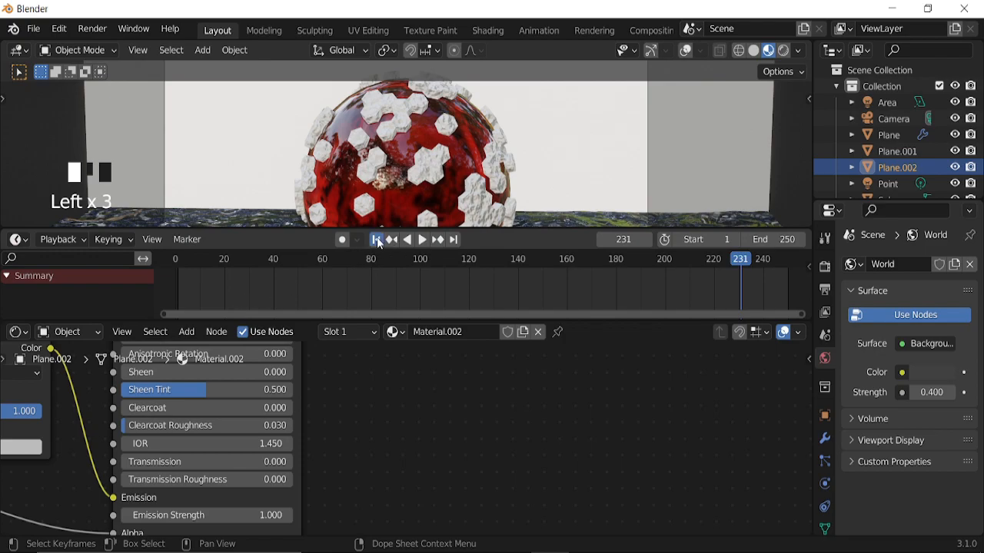
pyautogui.scroll(-3, 390, 190)
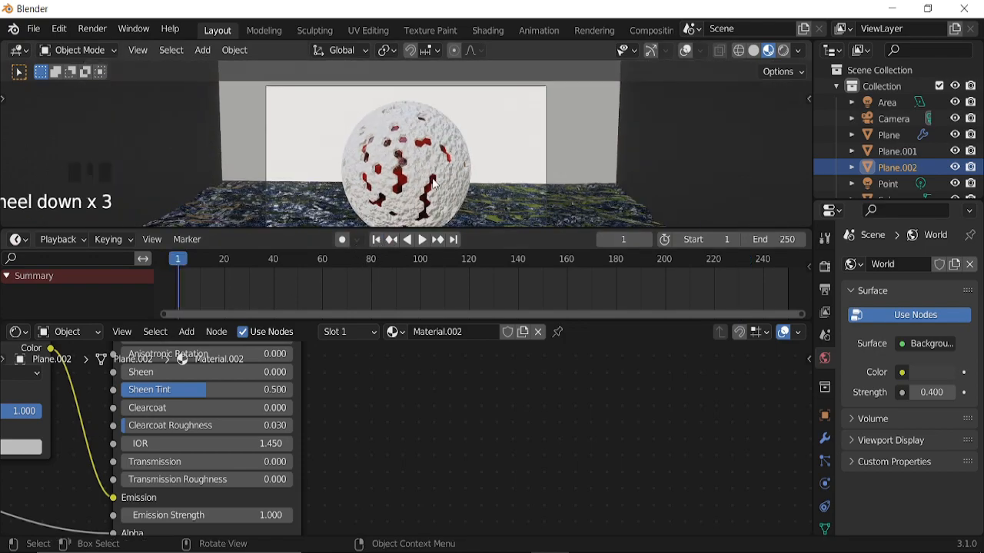
# Join the Timeline area back into the 3D viewport.
pyautogui.rightClick(496, 224)
pyautogui.rightClick(496, 224)
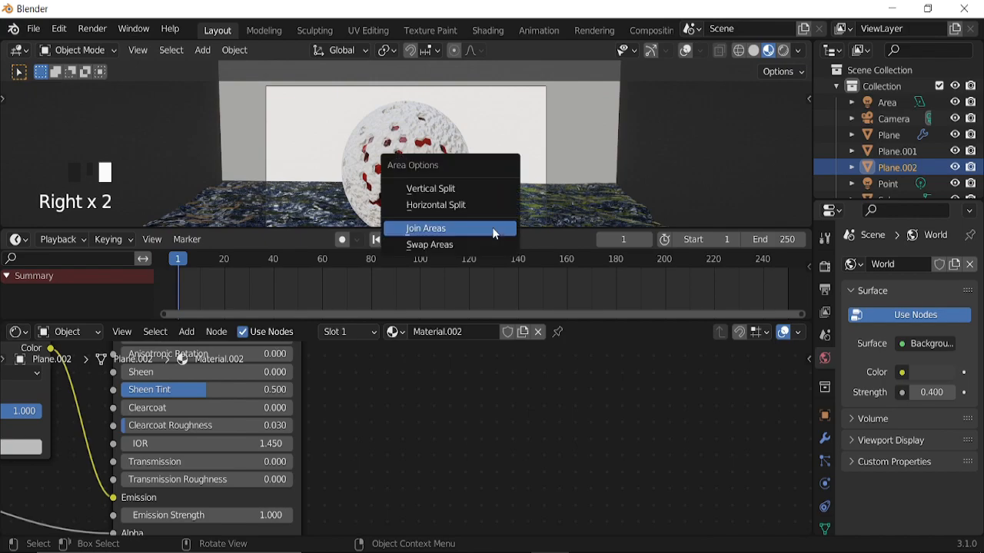
pyautogui.click(493, 230)
pyautogui.click(556, 292)
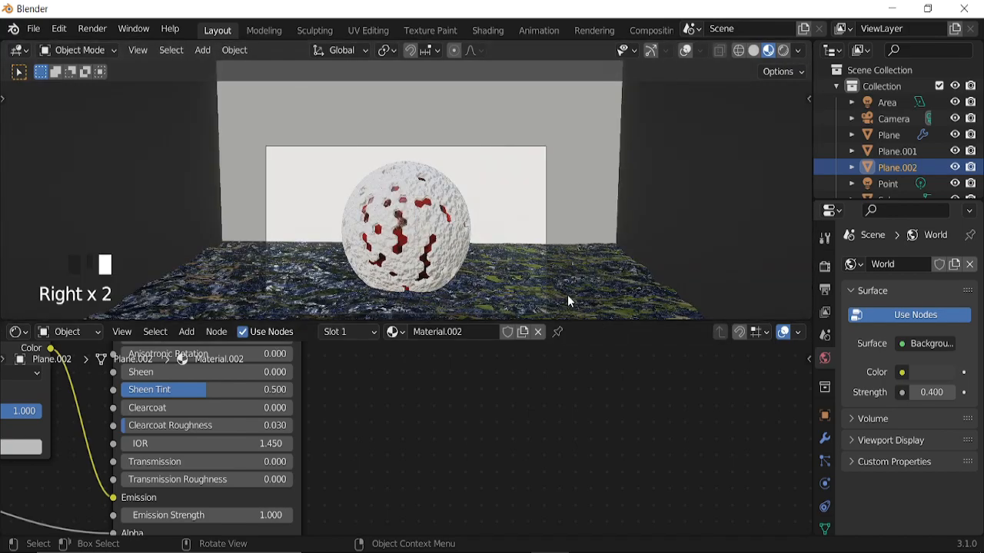
# Set the render engine to Cycles and show the viewport in rendered shading.
pyautogui.click(824, 265)
pyautogui.click(920, 266)
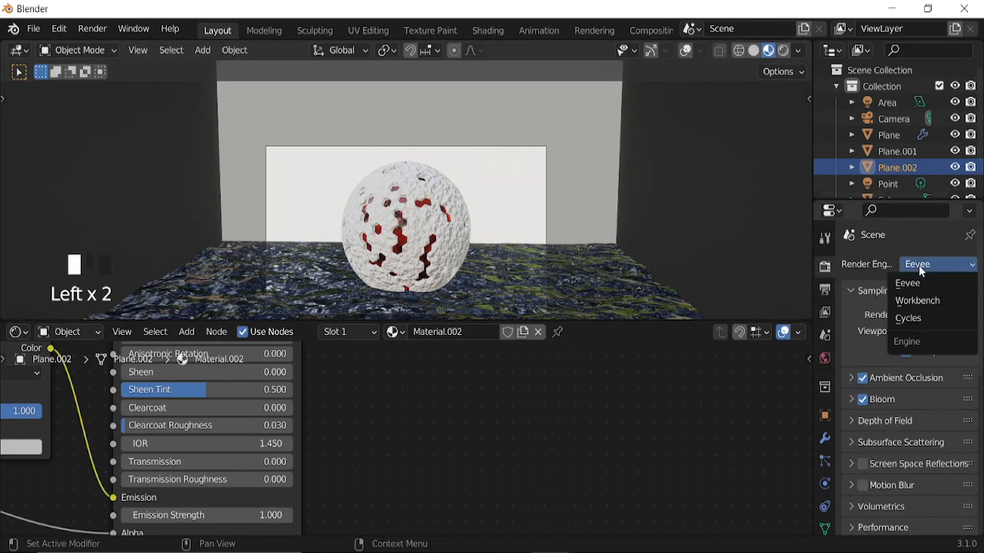
pyautogui.click(922, 320)
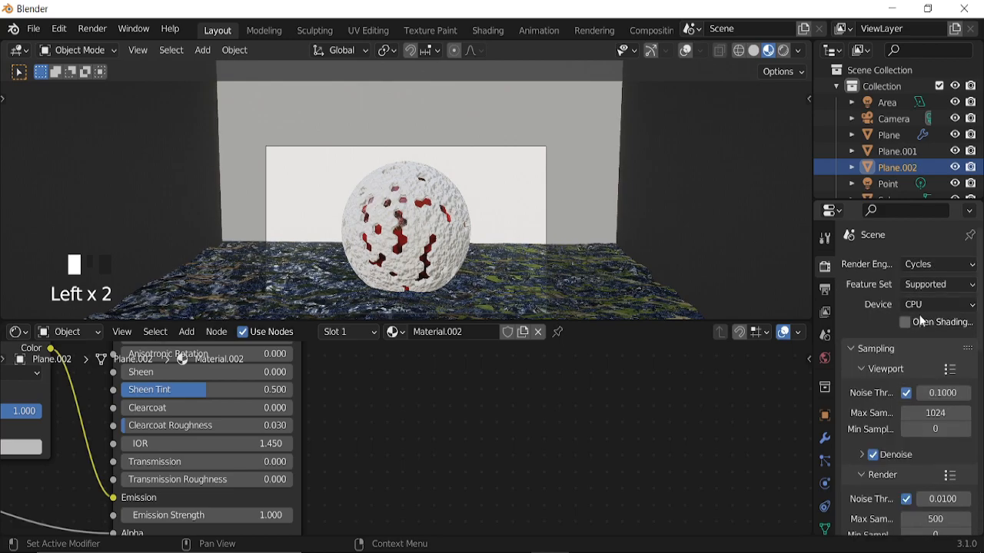
pyautogui.click(784, 52)
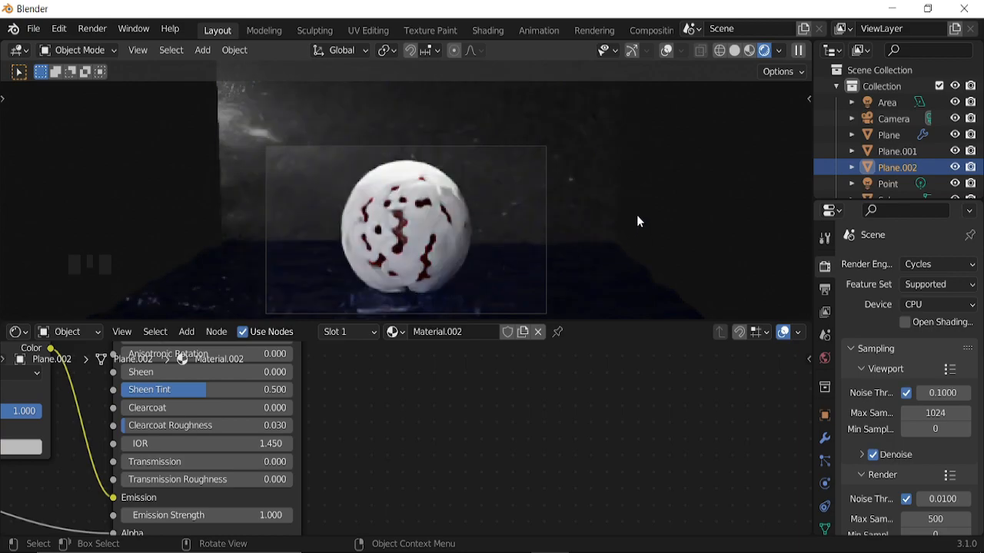
# Raise the Passepartout opacity in the camera's viewport display settings.
pyautogui.click(893, 119)
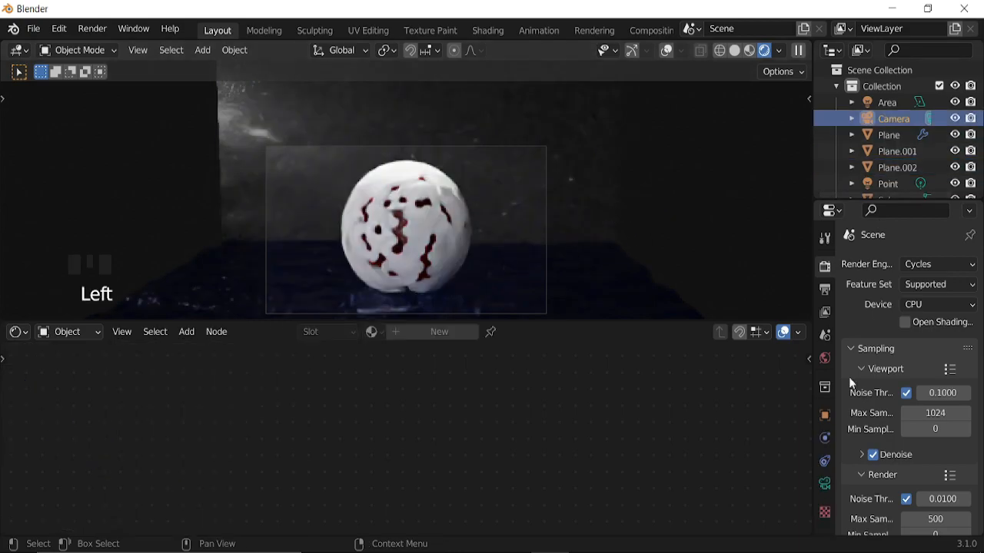
pyautogui.click(825, 486)
pyautogui.scroll(-7, 888, 453)
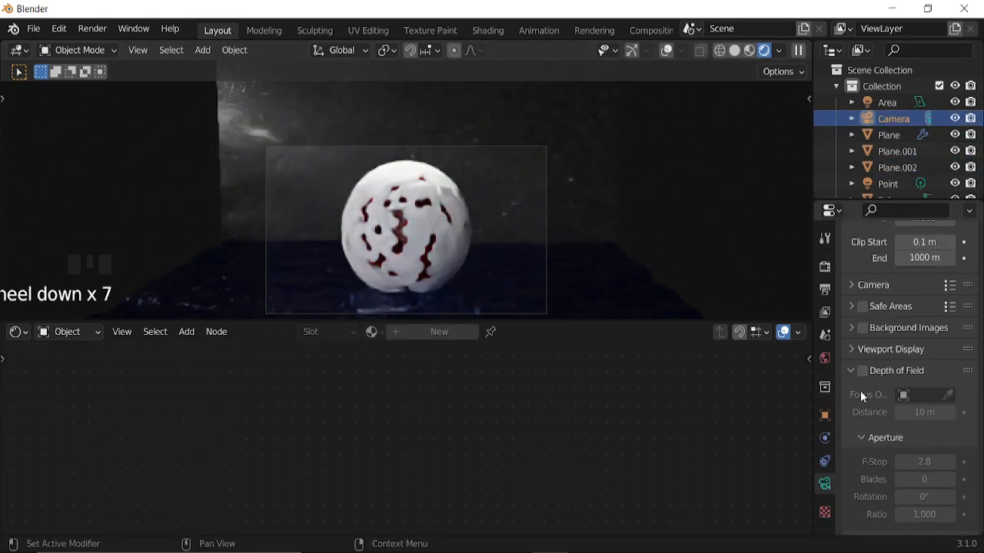
pyautogui.scroll(-6, 869, 482)
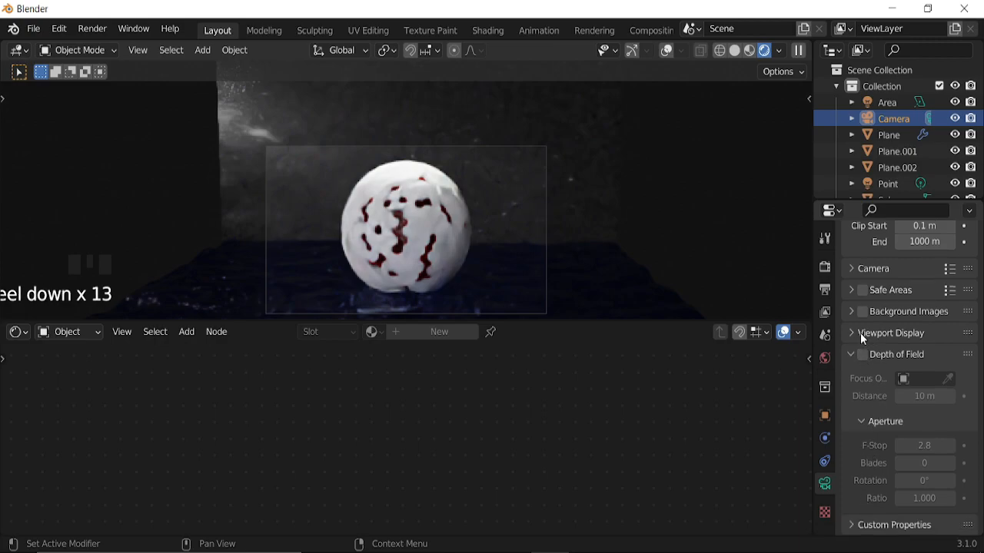
pyautogui.scroll(2, 865, 407)
pyautogui.click(852, 385)
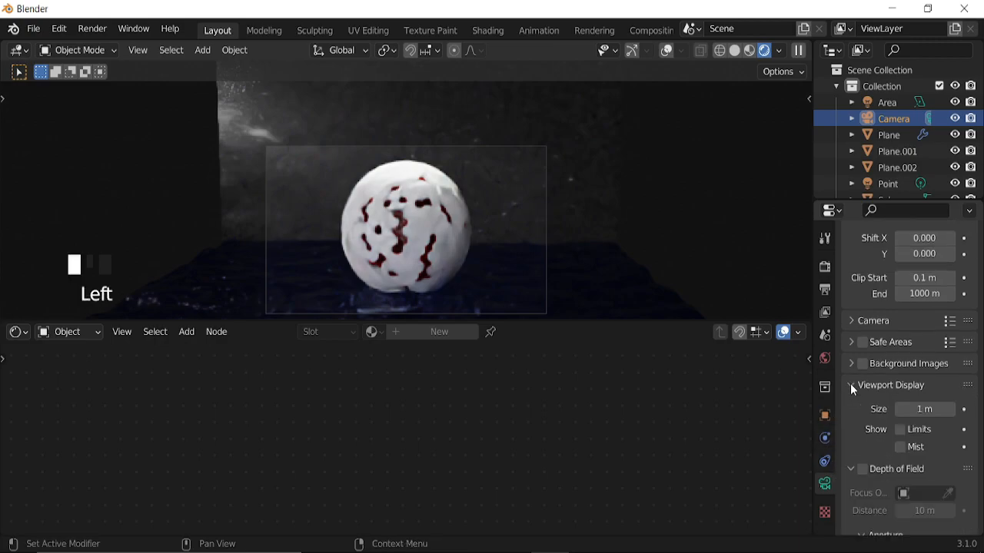
pyautogui.scroll(-5, 909, 431)
pyautogui.click(926, 373)
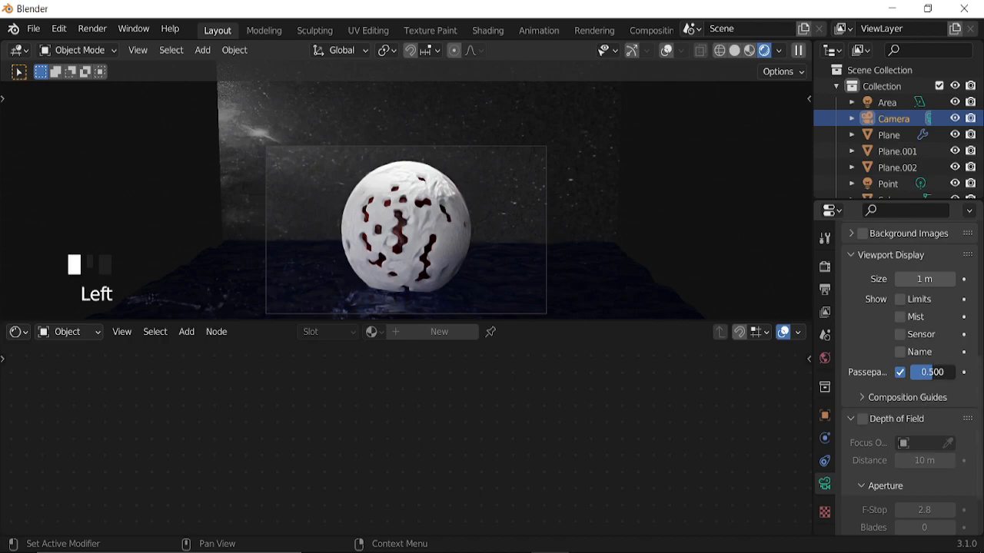
pyautogui.moveTo(925, 374); pyautogui.dragTo(961, 373)
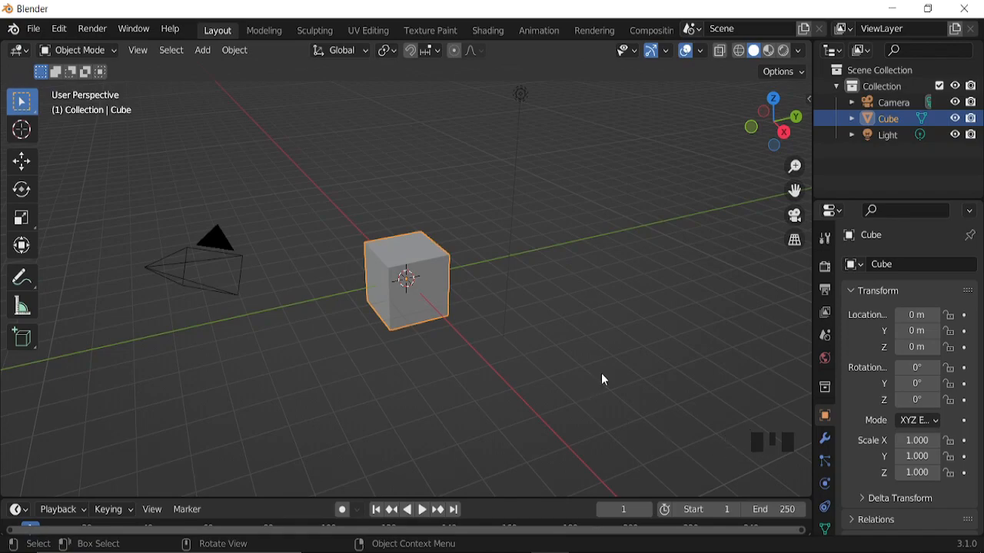
# Delete the default camera, cube and light from the new scene.
pyautogui.press('a')
pyautogui.press('x')
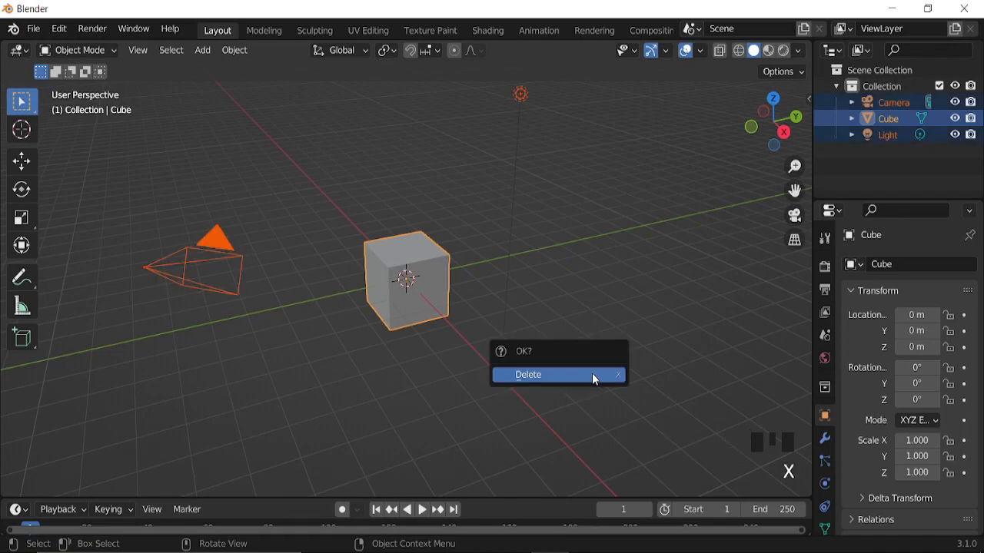
pyautogui.click(575, 374)
# Add a plane mesh at the origin and scale it by 8.
pyautogui.hotkey('shift', 'a')
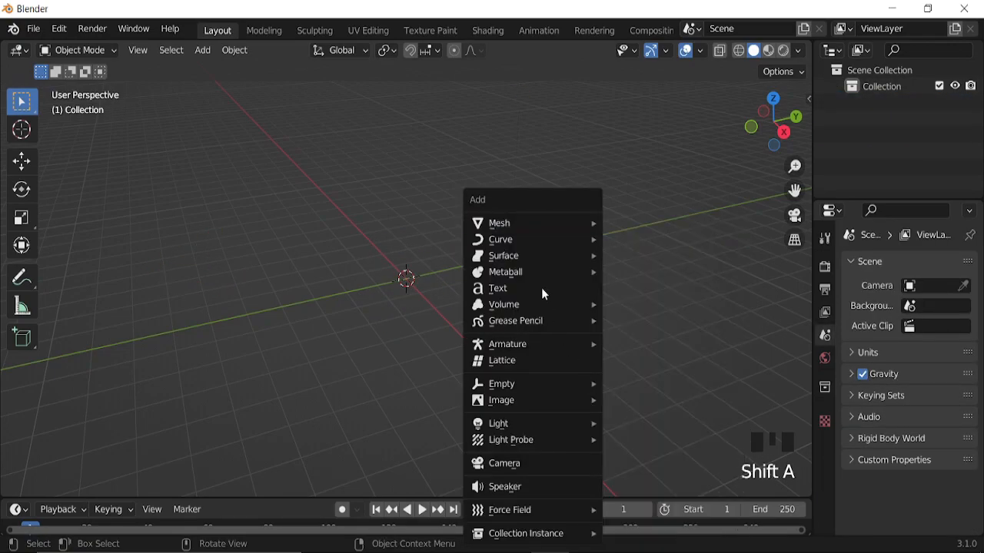
pyautogui.moveTo(538, 223)
pyautogui.click(638, 222)
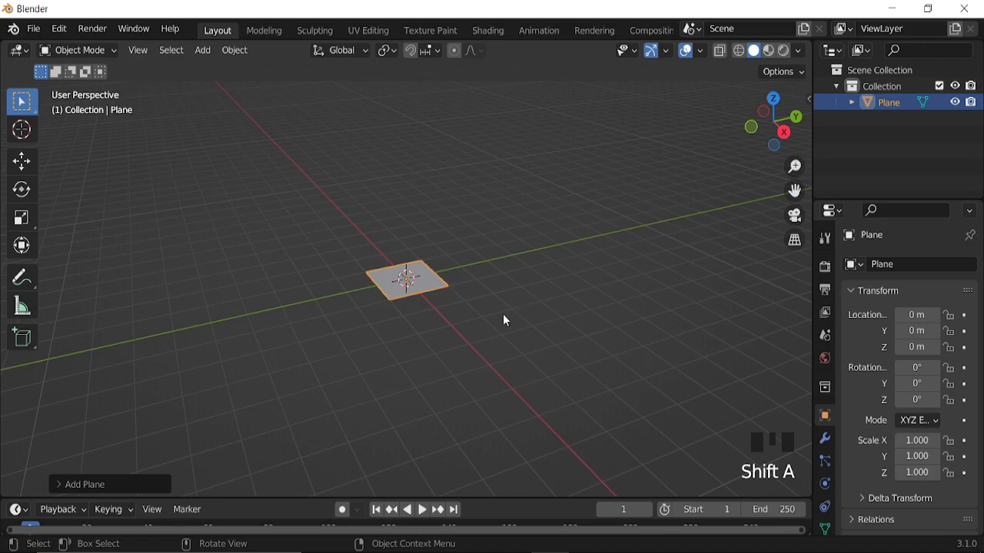
pyautogui.write('s8')
pyautogui.press('Return')
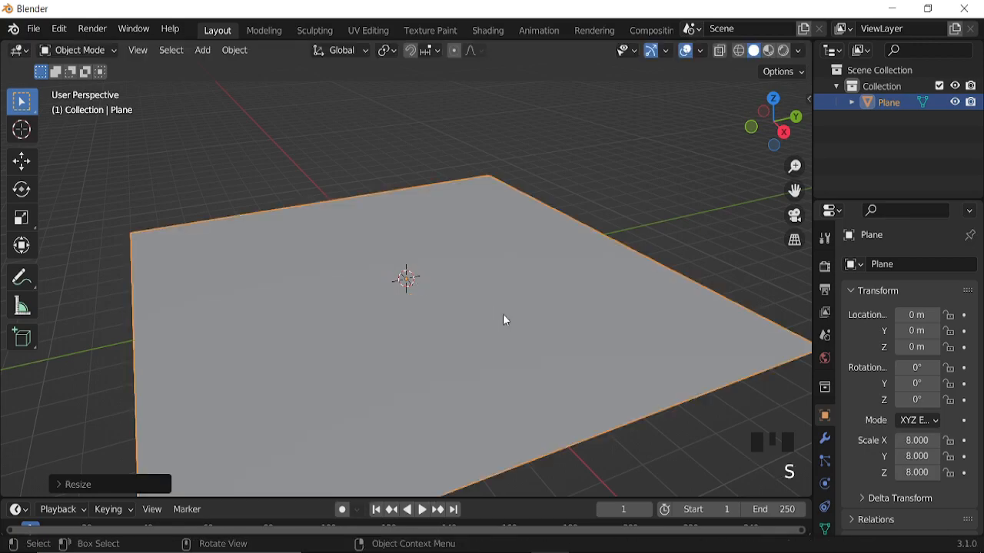
pyautogui.click(90, 479)
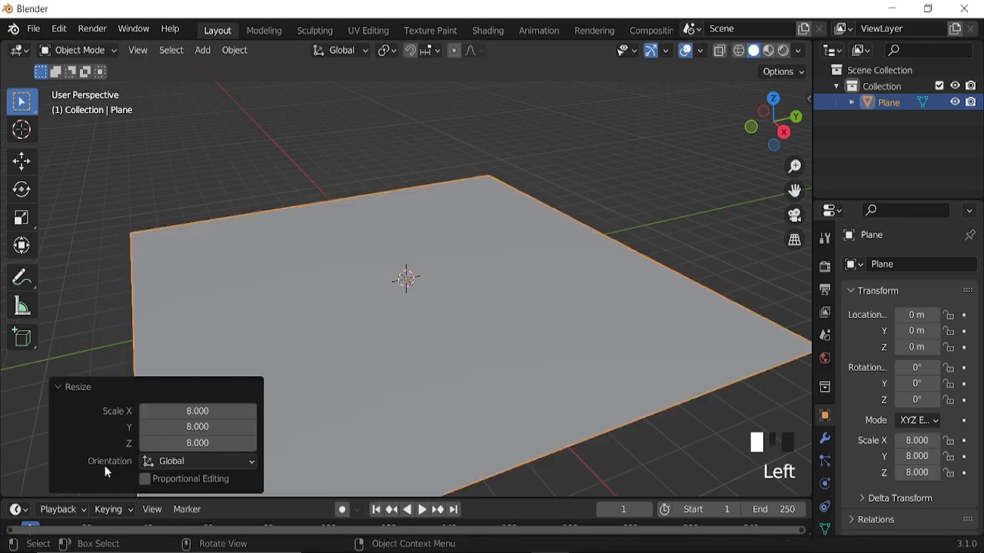
pyautogui.click(91, 387)
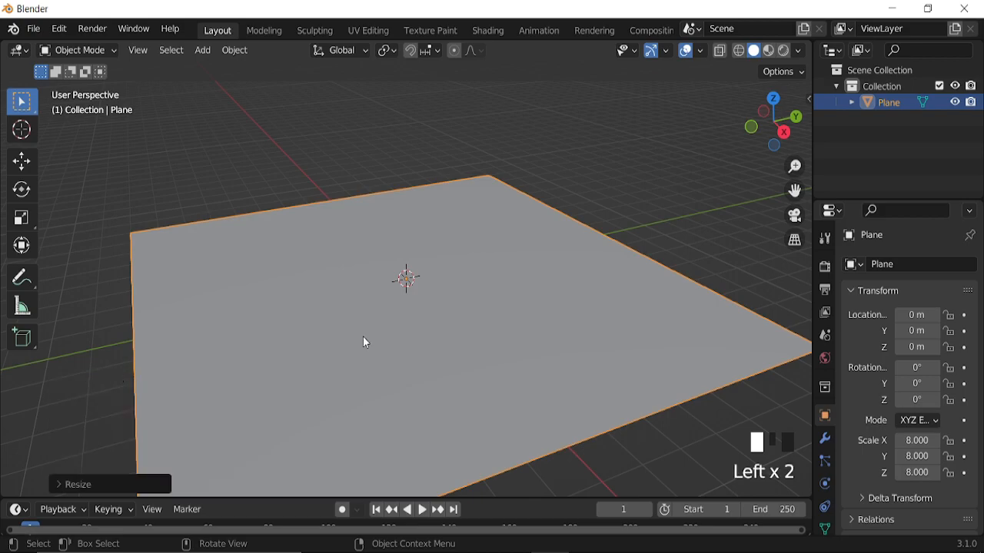
# Subdivide the plane's mesh with 40 cuts and return to Object Mode.
pyautogui.press('Tab')
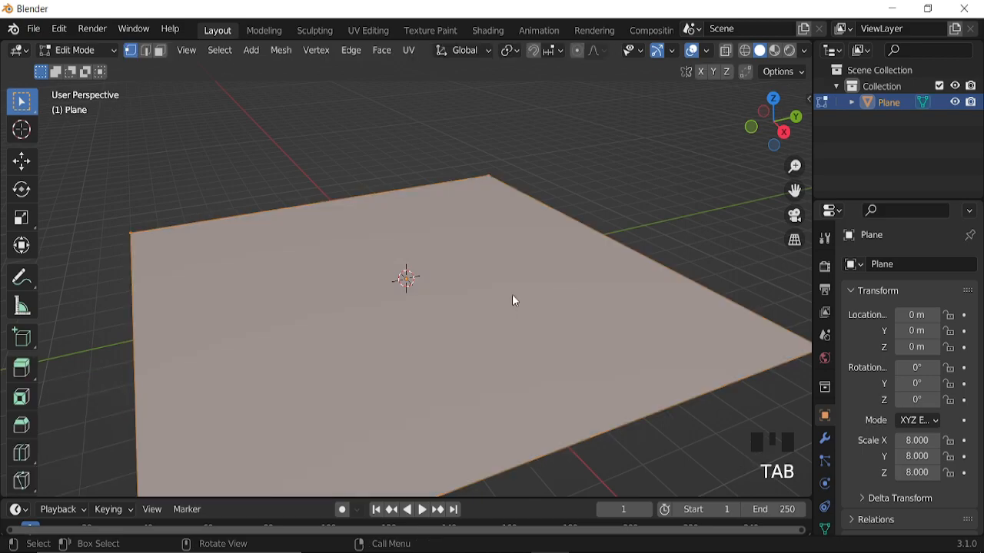
pyautogui.rightClick(515, 301)
pyautogui.click(423, 190)
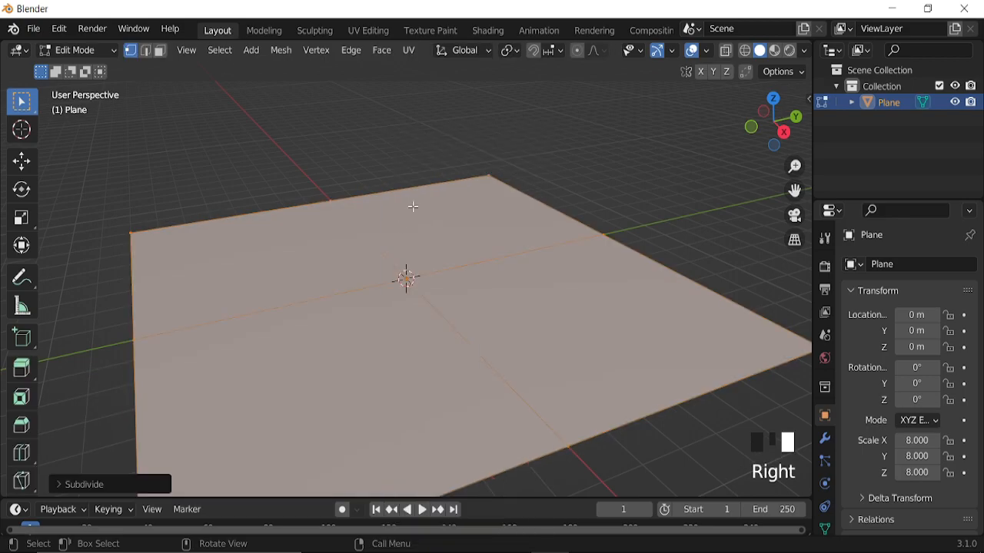
pyautogui.click(106, 482)
pyautogui.doubleClick(188, 373)
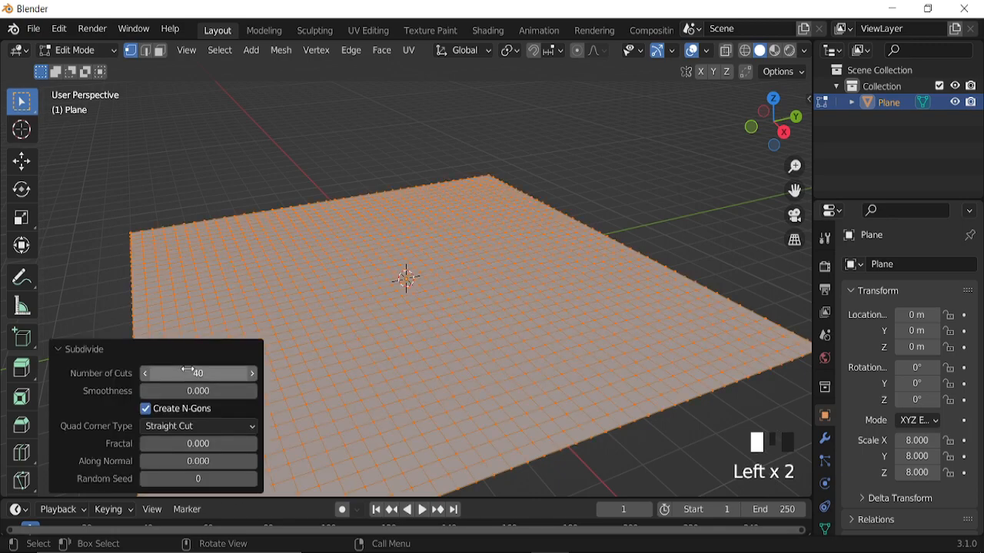
pyautogui.press('Return')
pyautogui.click(106, 349)
pyautogui.press('Tab')
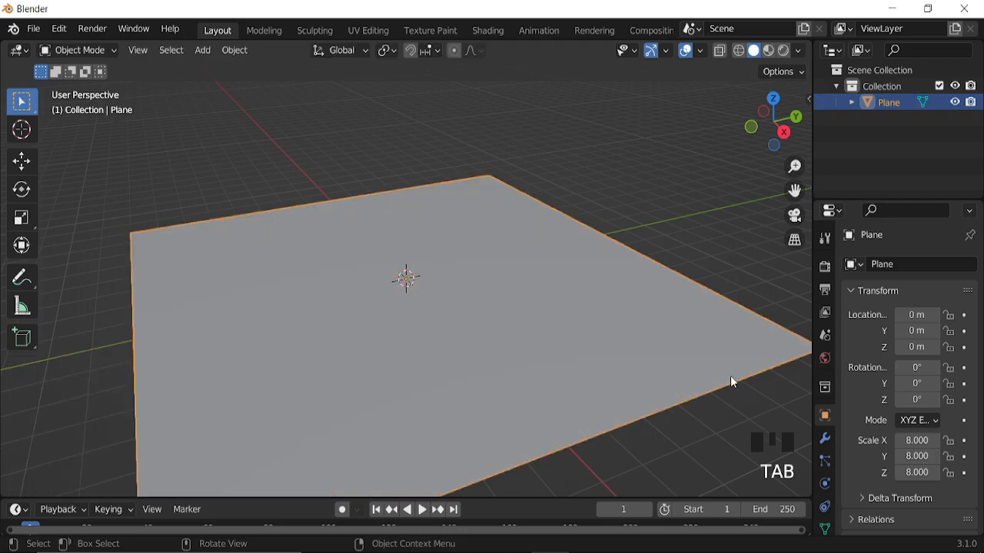
# Add a Displace modifier to the plane and give it a new texture of type Clouds.
pyautogui.click(825, 439)
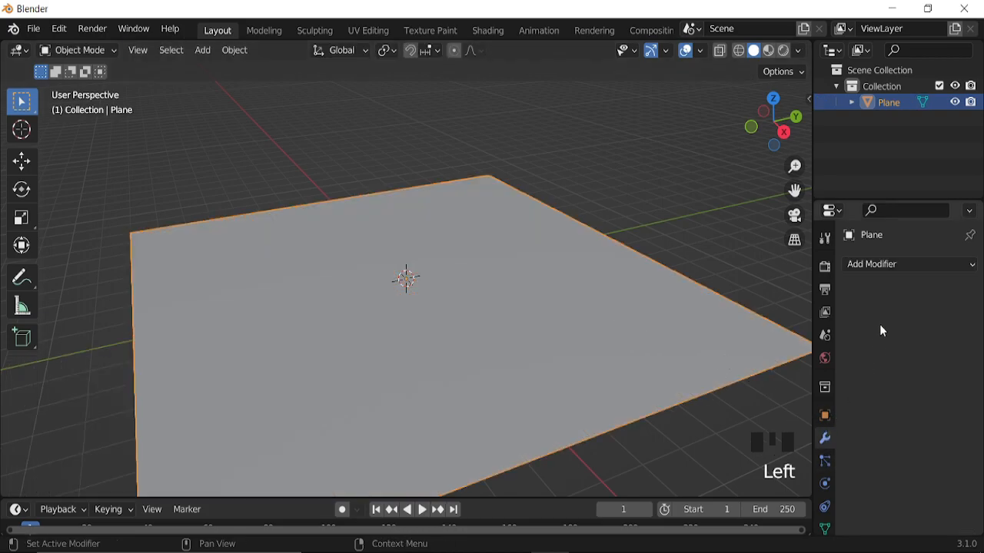
pyautogui.click(878, 265)
pyautogui.click(788, 300)
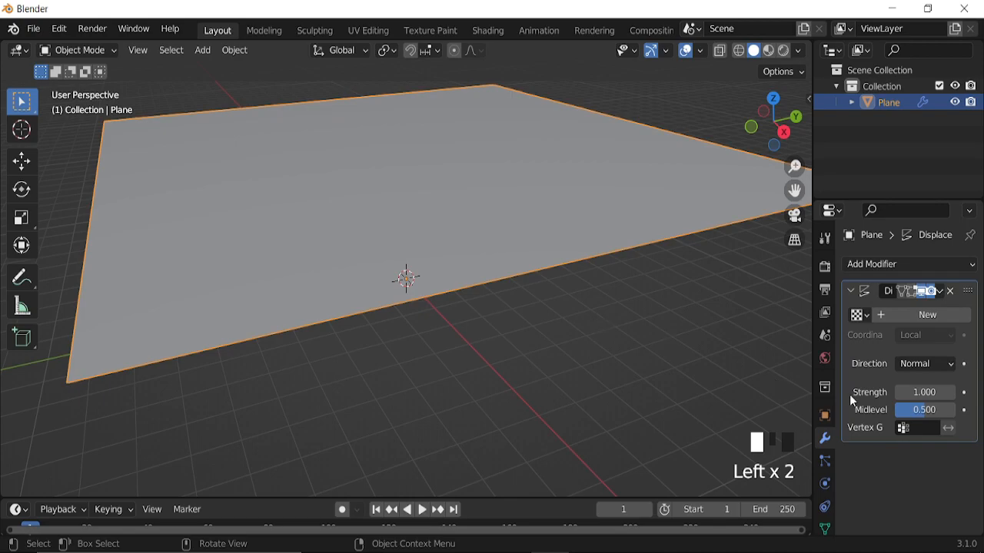
pyautogui.click(929, 315)
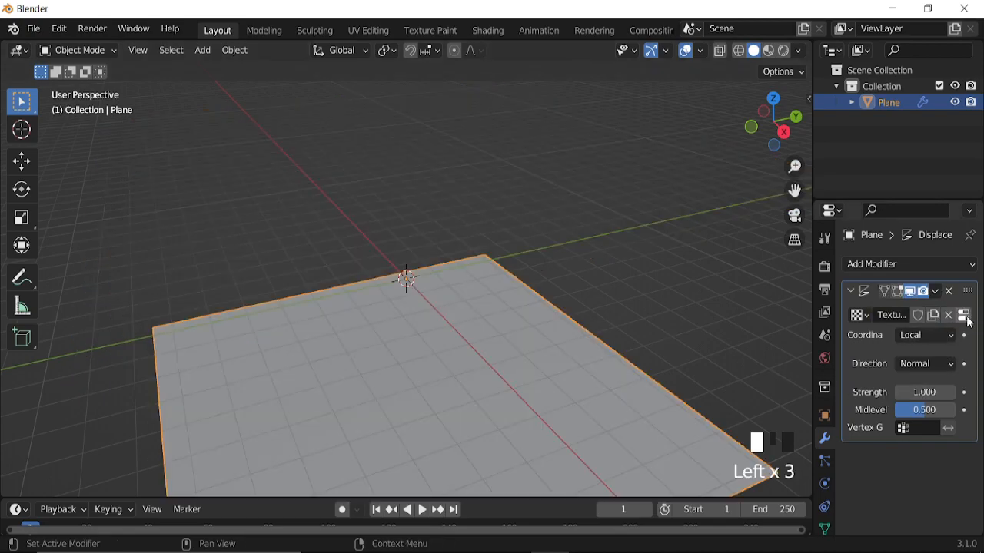
pyautogui.click(967, 321)
pyautogui.click(930, 311)
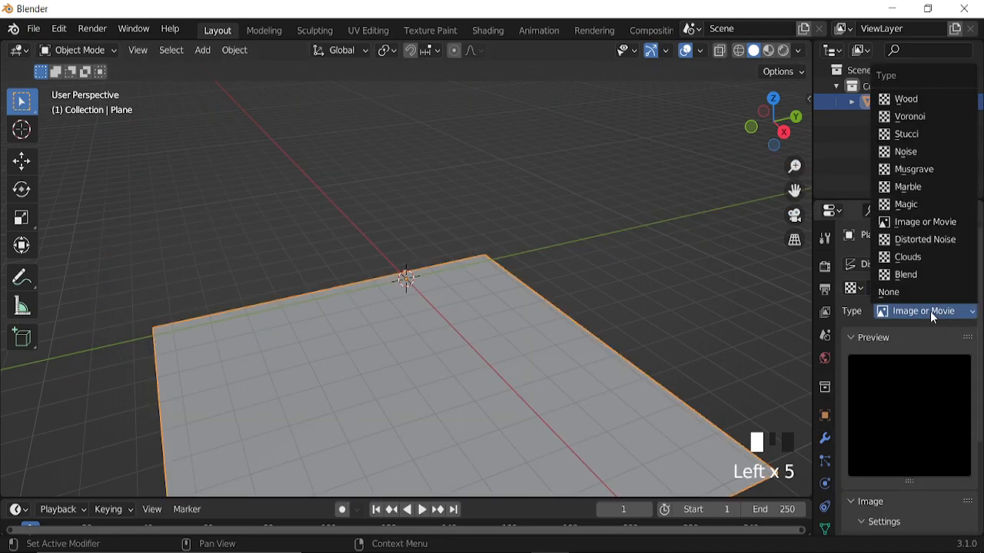
pyautogui.click(909, 258)
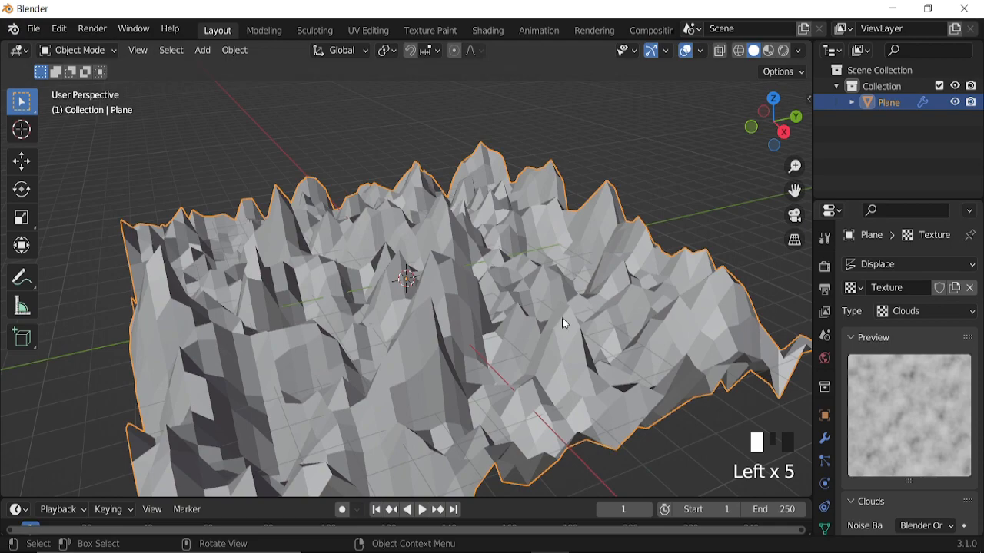
# Set the plane's Displace modifier strength to 0.05.
pyautogui.click(830, 436)
pyautogui.click(925, 392)
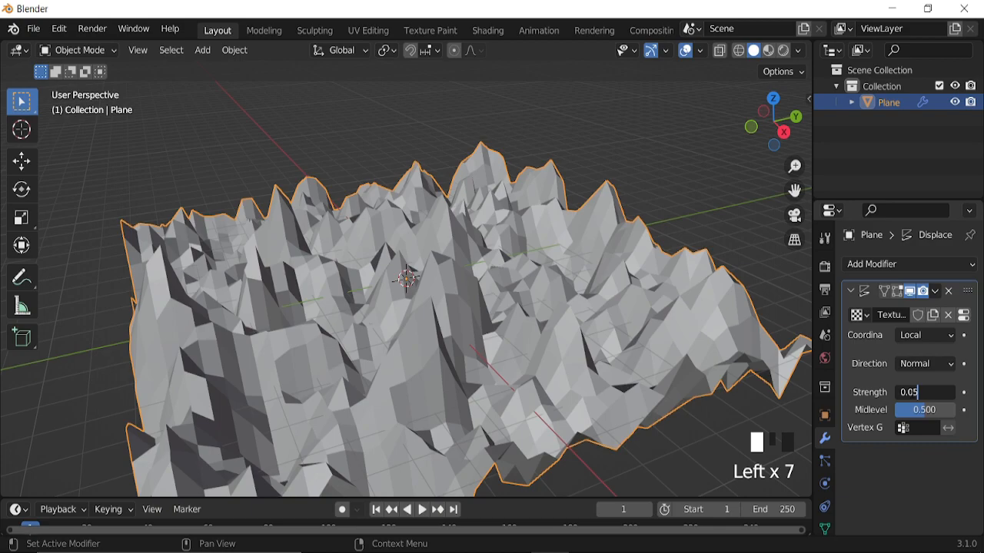
pyautogui.press('Return')
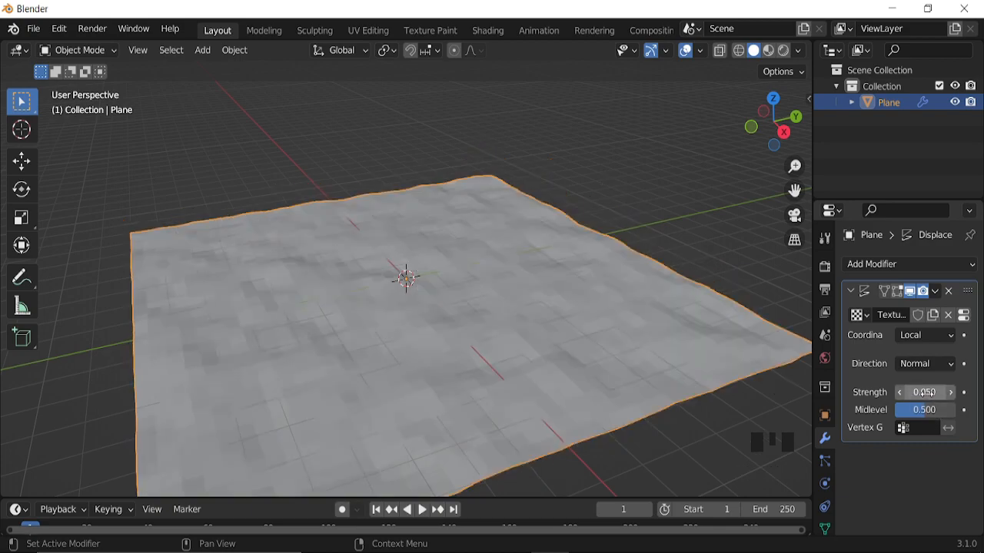
pyautogui.moveTo(589, 371); pyautogui.dragTo(595, 327, button='middle')
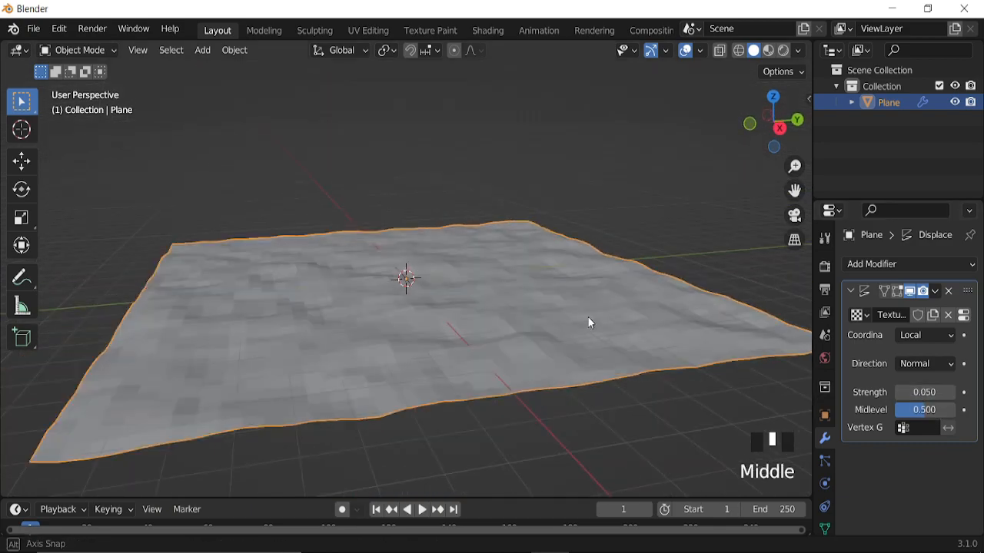
# Shade the displaced ground plane smooth and hide it in the viewport.
pyautogui.rightClick(578, 312)
pyautogui.click(553, 256)
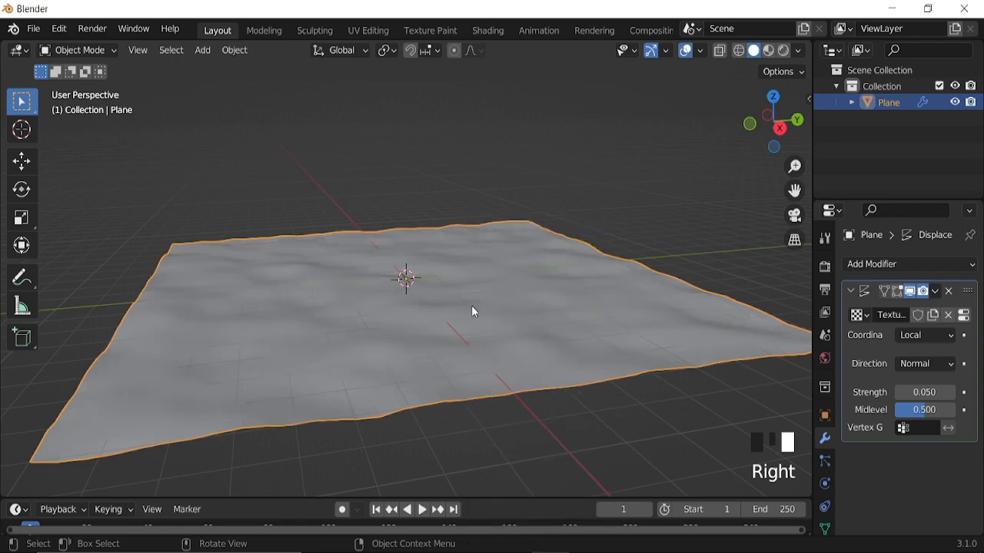
pyautogui.press('h')
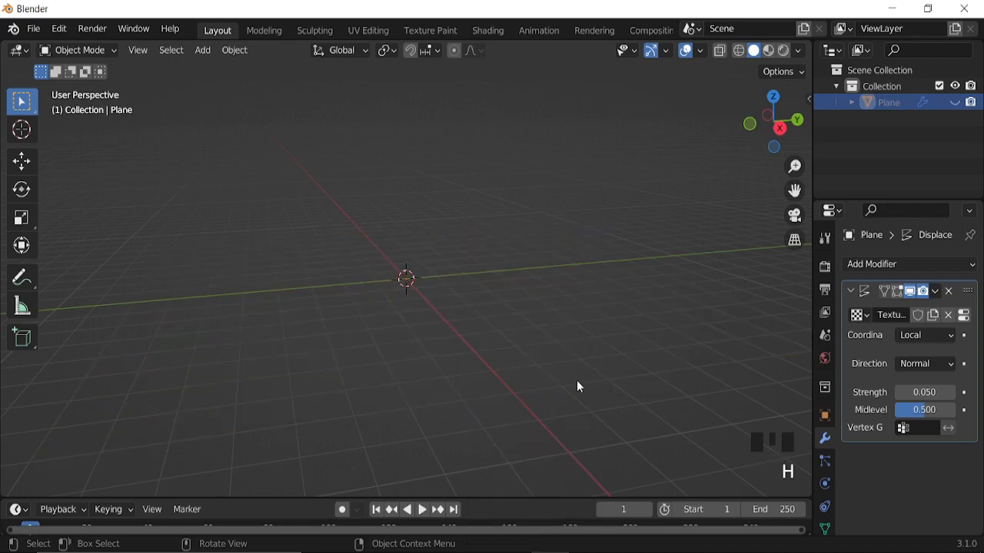
# Add a second plane mesh at the origin.
pyautogui.hotkey('shift', 'a')
pyautogui.moveTo(584, 223)
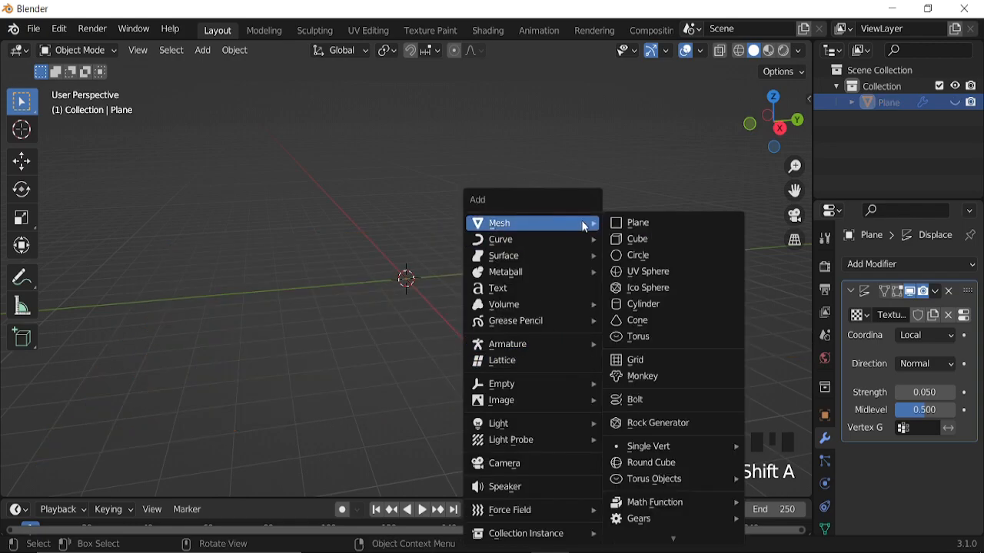
pyautogui.click(650, 225)
# Enlarge the timeline area, turn it into a Geometry Node Editor and create a new node tree for the second plane.
pyautogui.moveTo(517, 497); pyautogui.dragTo(507, 281)
pyautogui.click(17, 282)
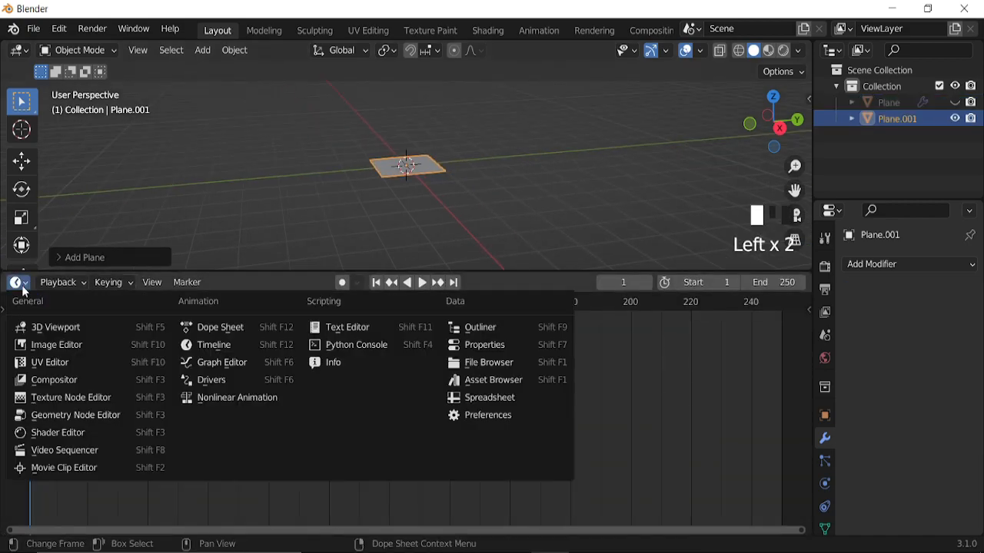
pyautogui.click(77, 415)
pyautogui.click(418, 289)
pyautogui.press('n')
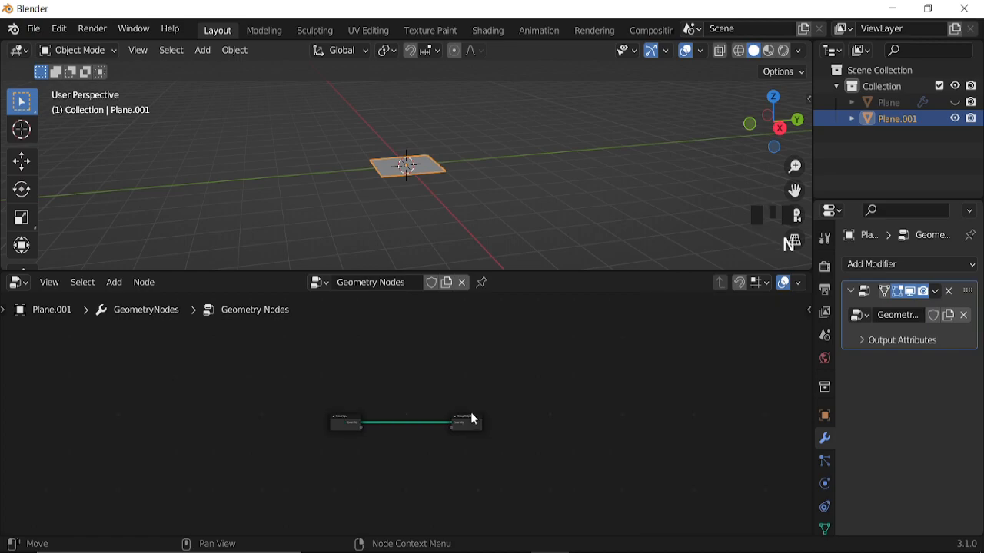
# Change the horizontal offset of the Shortcut VUr overlay to move it across the 3D viewport.
pyautogui.press('n')
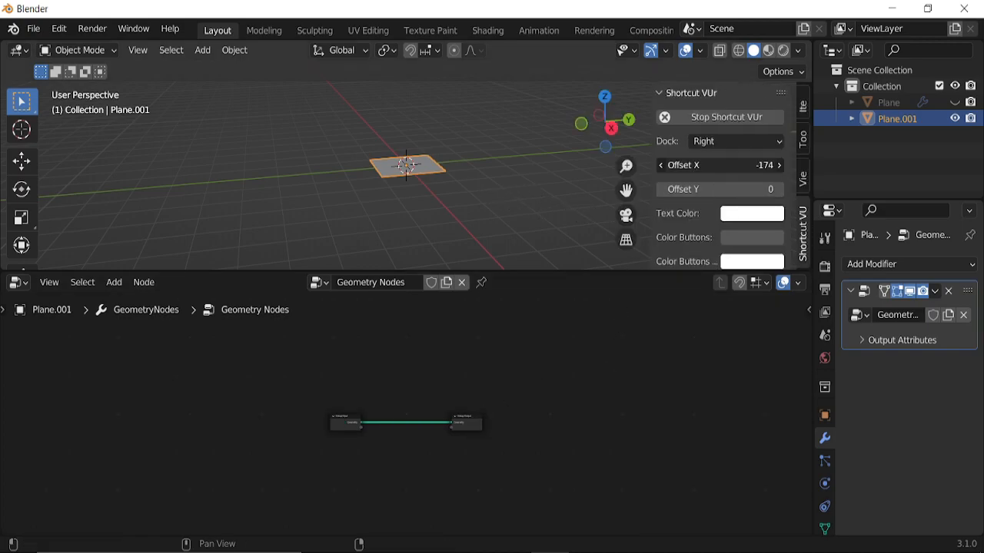
pyautogui.moveTo(720, 165); pyautogui.dragTo(759, 165)
pyautogui.press('n')
# Delete the Group Input node from the second plane's geometry node tree.
pyautogui.scroll(11, 400, 431)
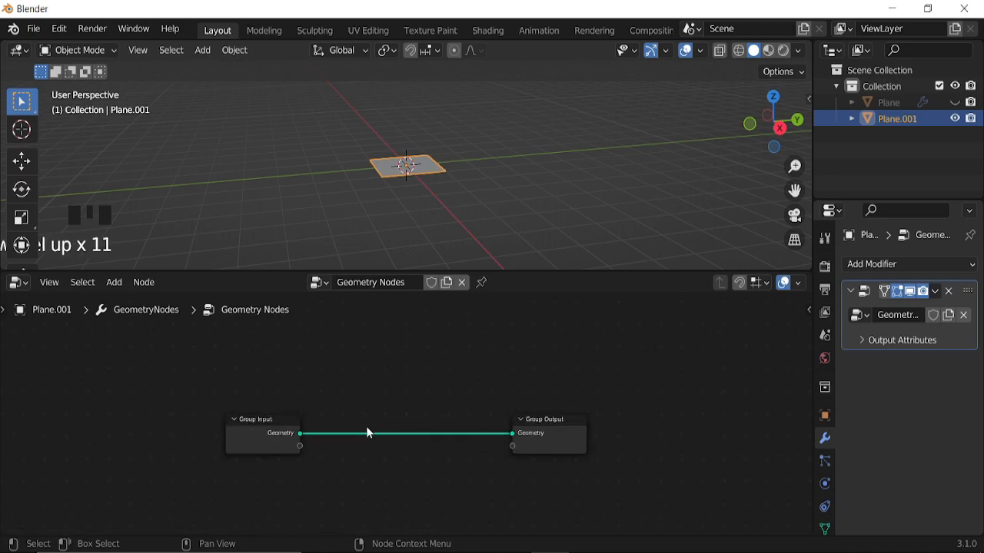
pyautogui.moveTo(373, 428); pyautogui.dragTo(413, 414, button='middle')
pyautogui.click(308, 389)
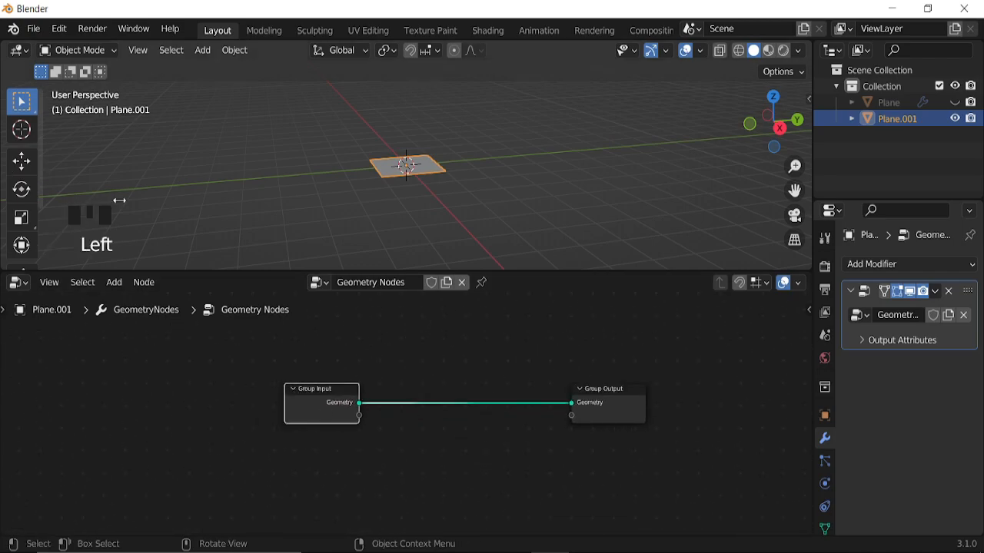
pyautogui.press('x')
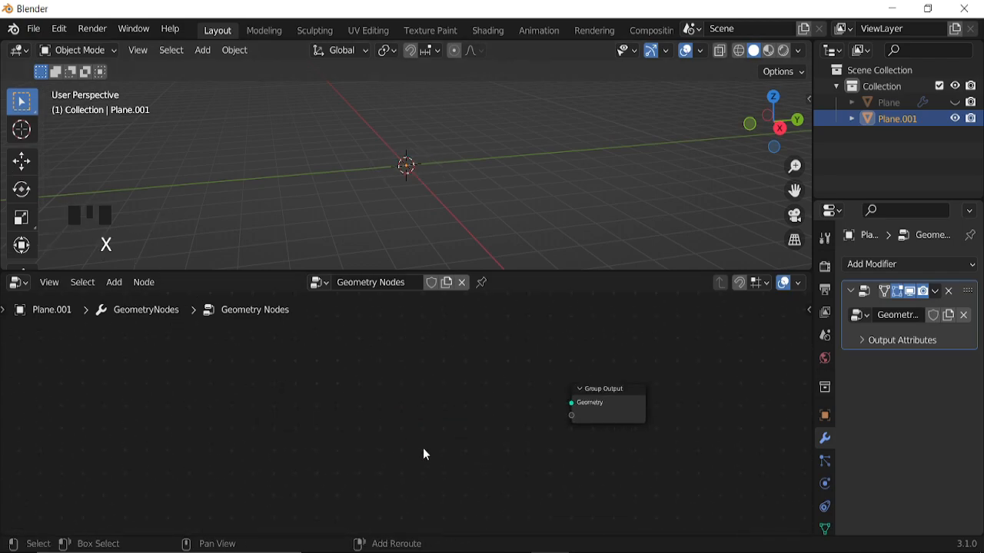
# Add an Ico Sphere node and connect its Mesh output to the Group Output's Geometry input.
pyautogui.hotkey('shift', 'a')
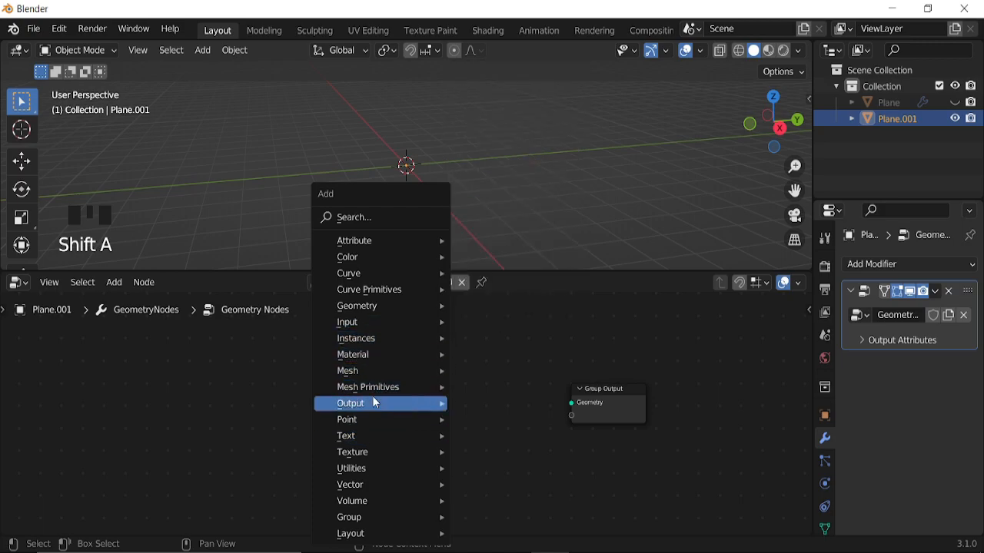
pyautogui.moveTo(381, 387)
pyautogui.click(496, 451)
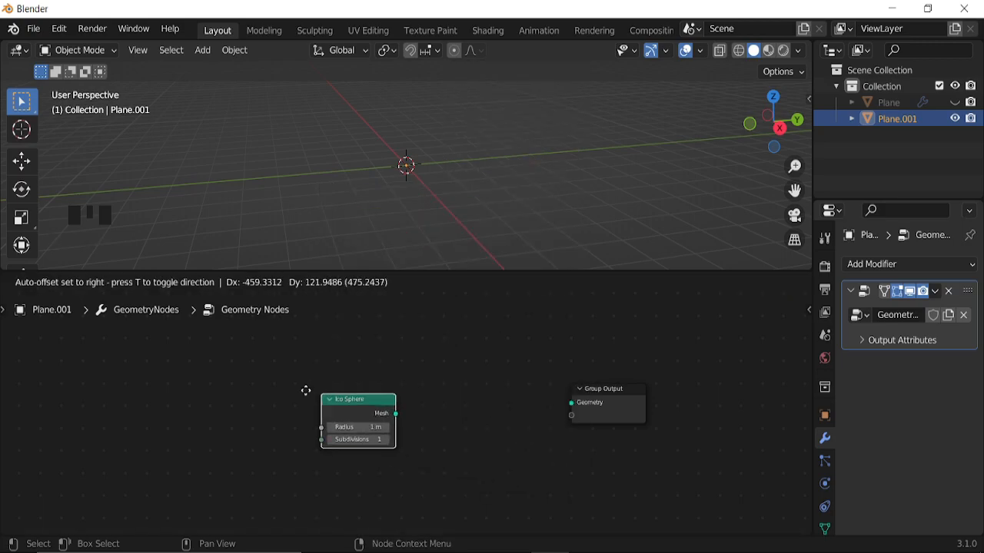
pyautogui.click(265, 388)
pyautogui.moveTo(321, 395); pyautogui.dragTo(599, 402)
pyautogui.scroll(3, 422, 218)
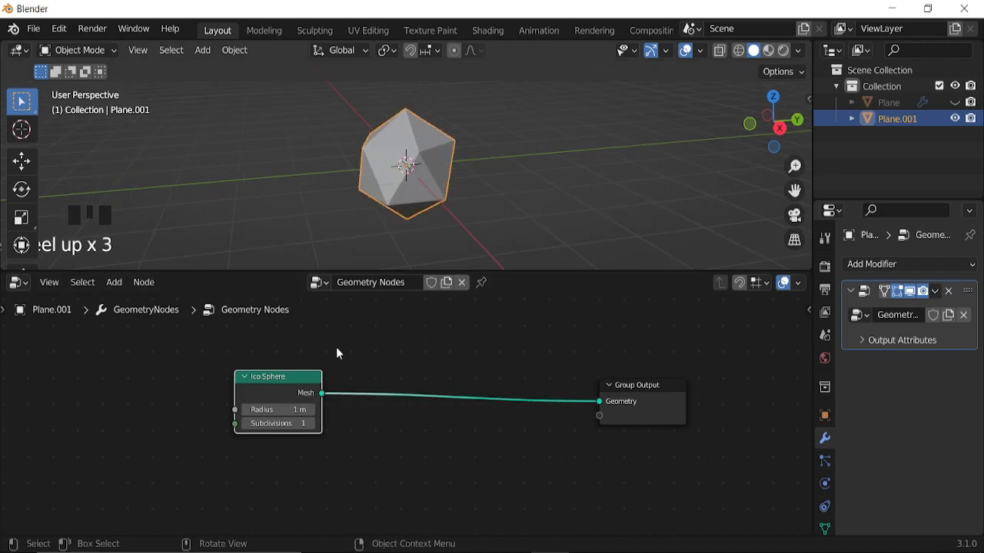
# Set the Ico Sphere node's radius to 2 m and its subdivisions to 4.
pyautogui.moveTo(359, 323); pyautogui.dragTo(487, 311, button='middle')
pyautogui.click(421, 398)
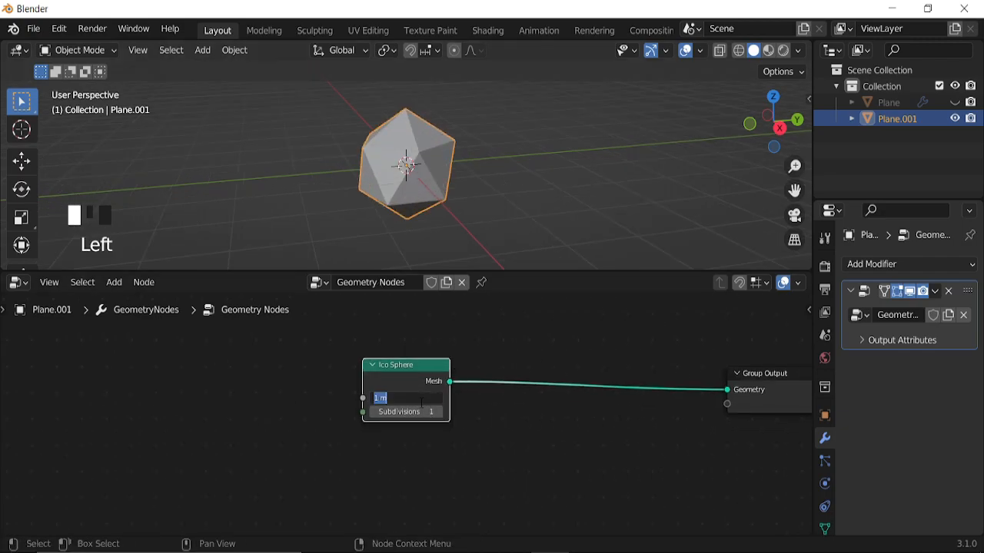
pyautogui.write('2')
pyautogui.press('Return')
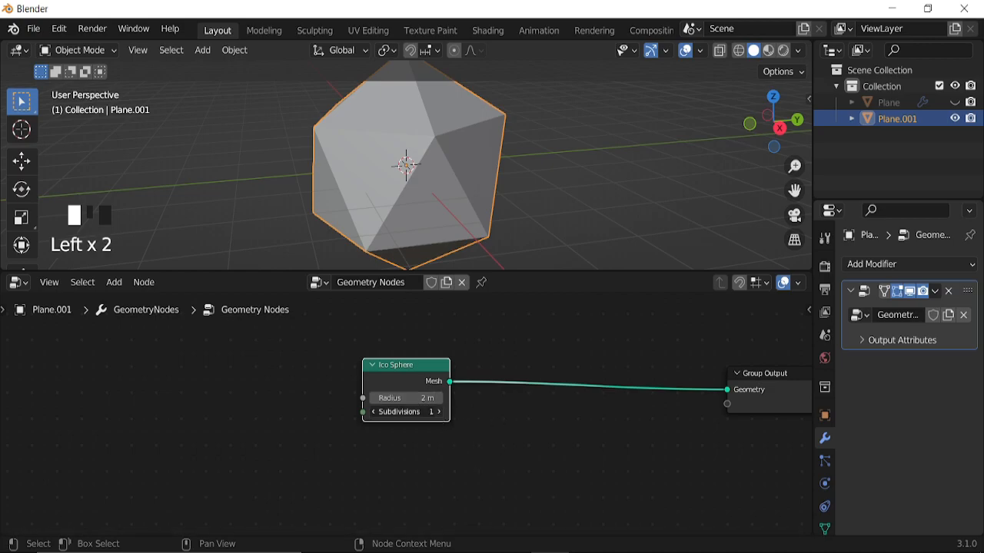
pyautogui.click(439, 411)
pyautogui.click(439, 412)
pyautogui.click(439, 412)
# Insert a Dual Mesh node between the Ico Sphere and Group Output nodes.
pyautogui.scroll(-3, 484, 416)
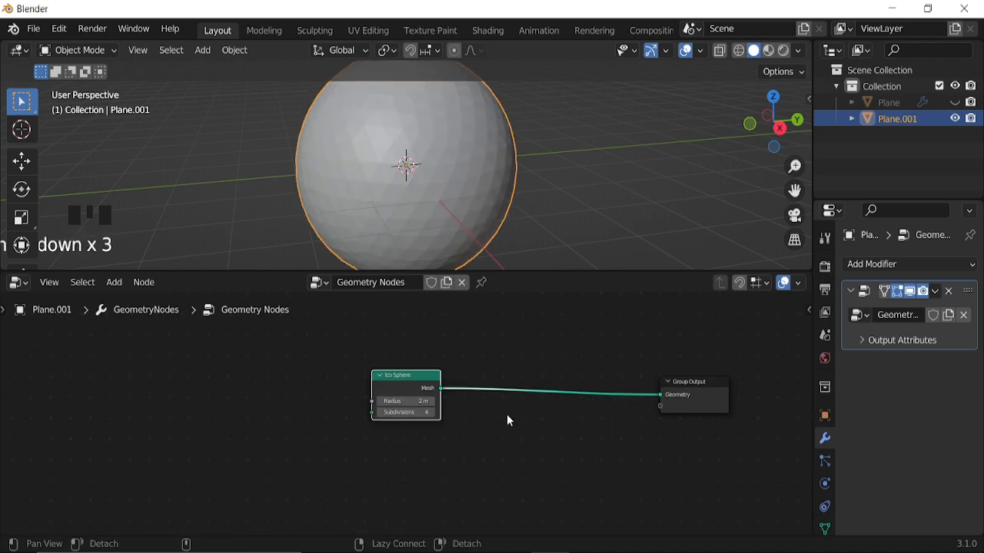
pyautogui.moveTo(506, 414); pyautogui.dragTo(415, 441, button='middle')
pyautogui.hotkey('shift', 'a')
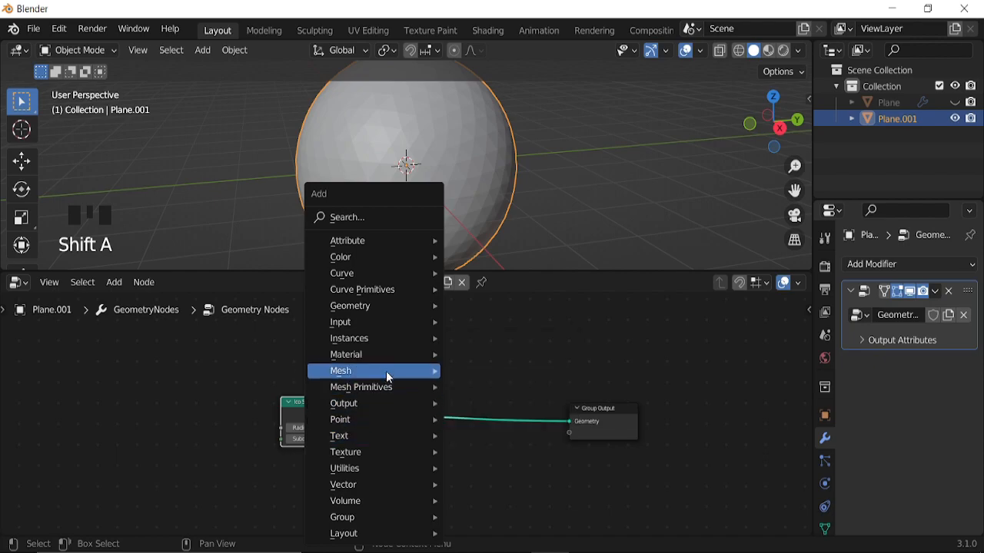
pyautogui.moveTo(382, 368)
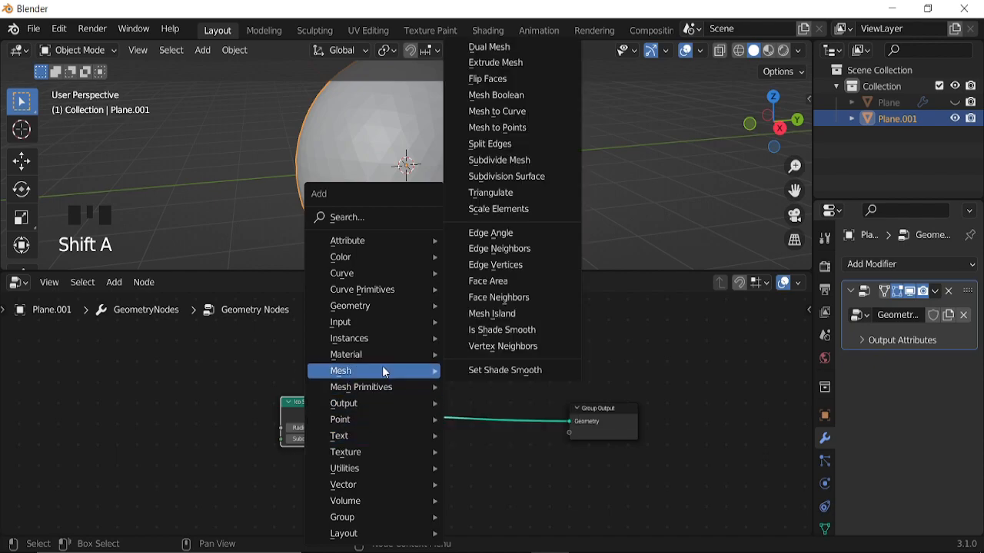
pyautogui.click(489, 47)
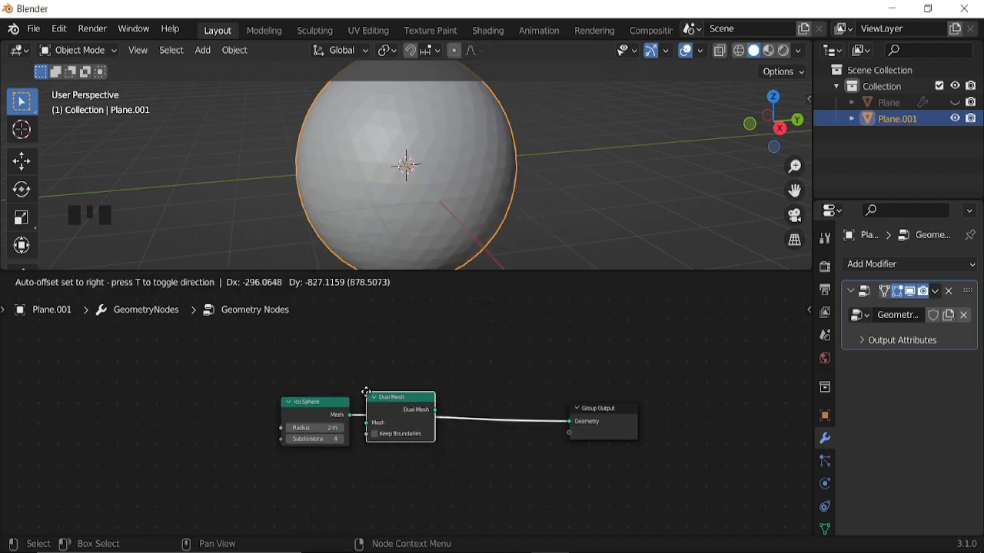
pyautogui.click(388, 387)
# Move the Group Output node away to make room and insert a Split Edges node after Dual Mesh.
pyautogui.moveTo(615, 424); pyautogui.dragTo(517, 427, button='middle')
pyautogui.moveTo(517, 427); pyautogui.dragTo(584, 429)
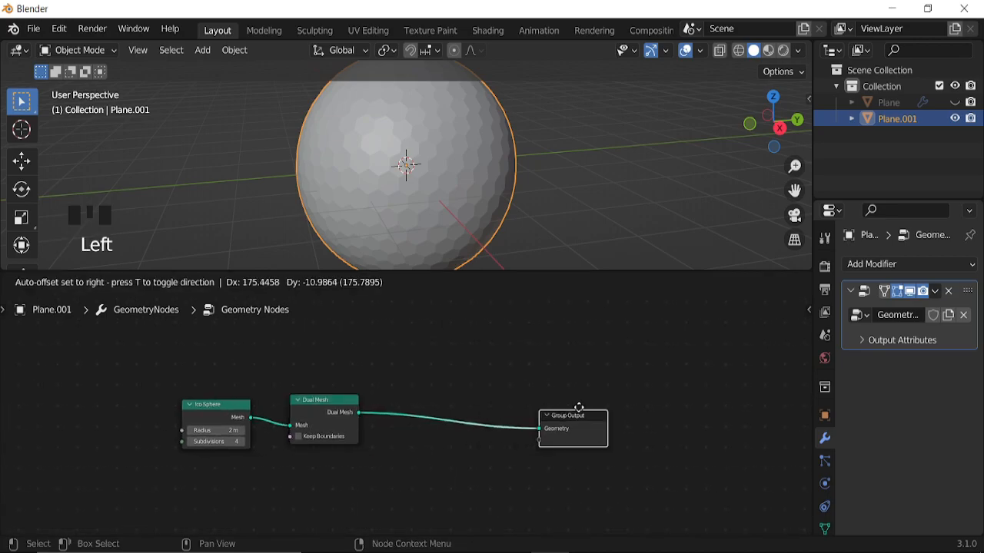
pyautogui.hotkey('shift', 'a')
pyautogui.moveTo(498, 434)
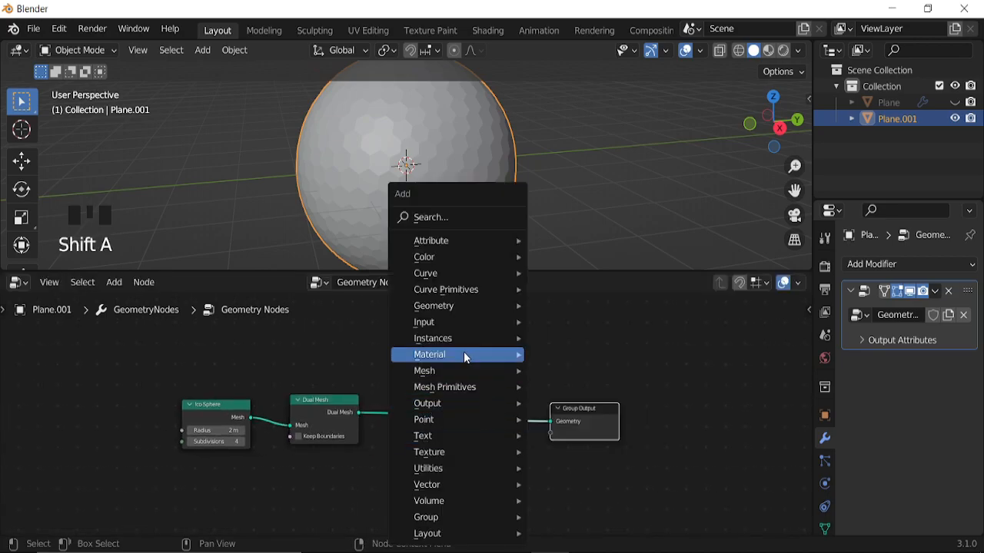
pyautogui.moveTo(457, 372)
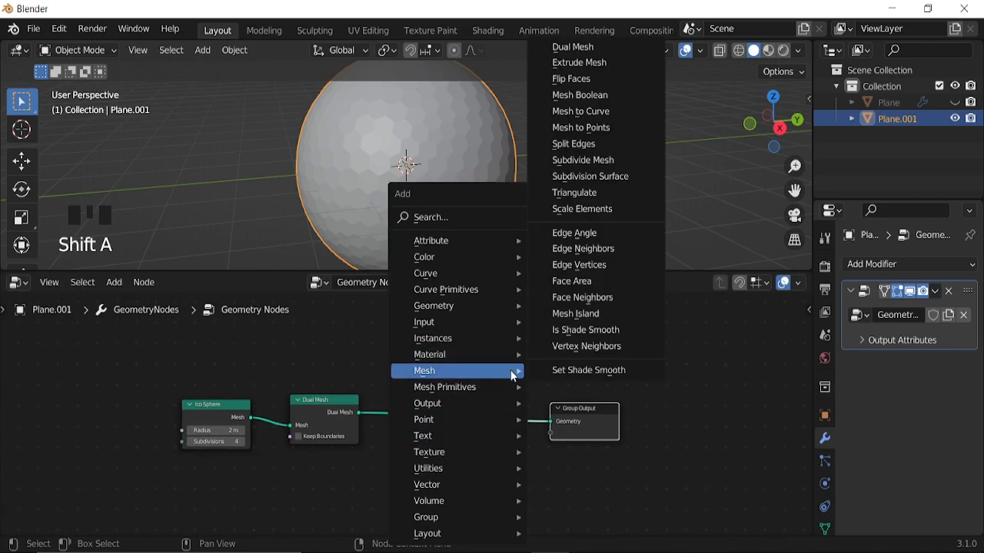
pyautogui.click(568, 145)
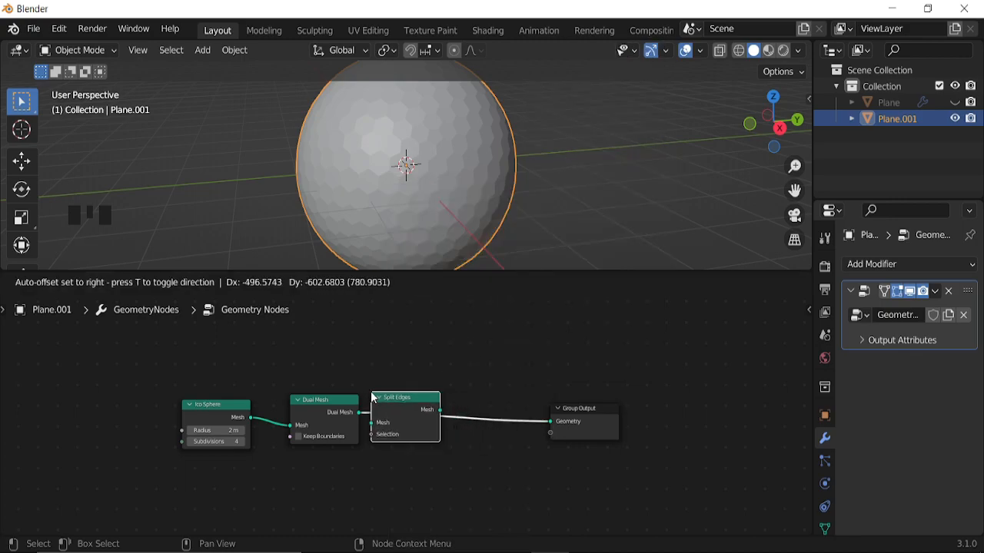
pyautogui.click(399, 398)
# Insert a Scale Elements node between Split Edges and Group Output and set its scale to 0.85.
pyautogui.moveTo(499, 432); pyautogui.dragTo(388, 446, button='middle')
pyautogui.click(565, 417)
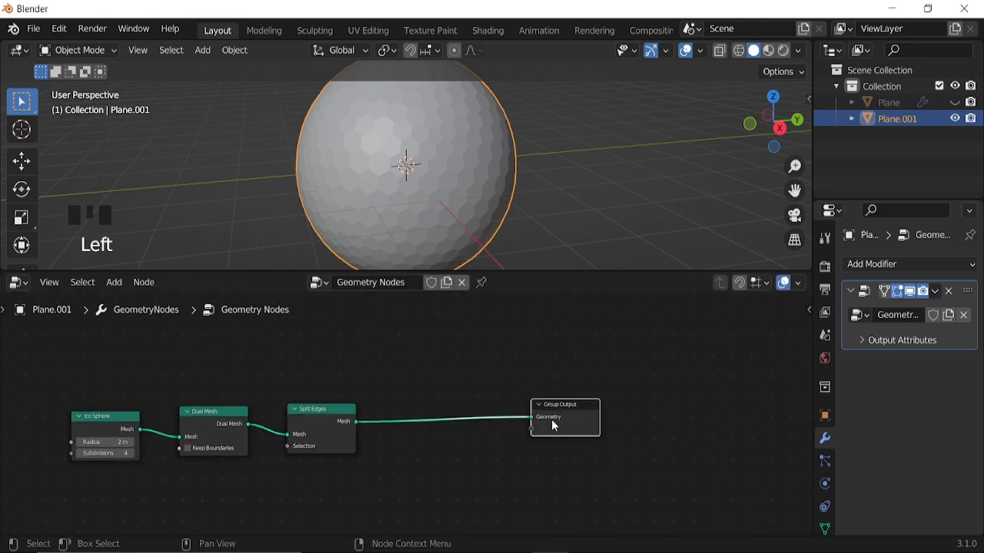
pyautogui.hotkey('shift', 'a')
pyautogui.moveTo(497, 369)
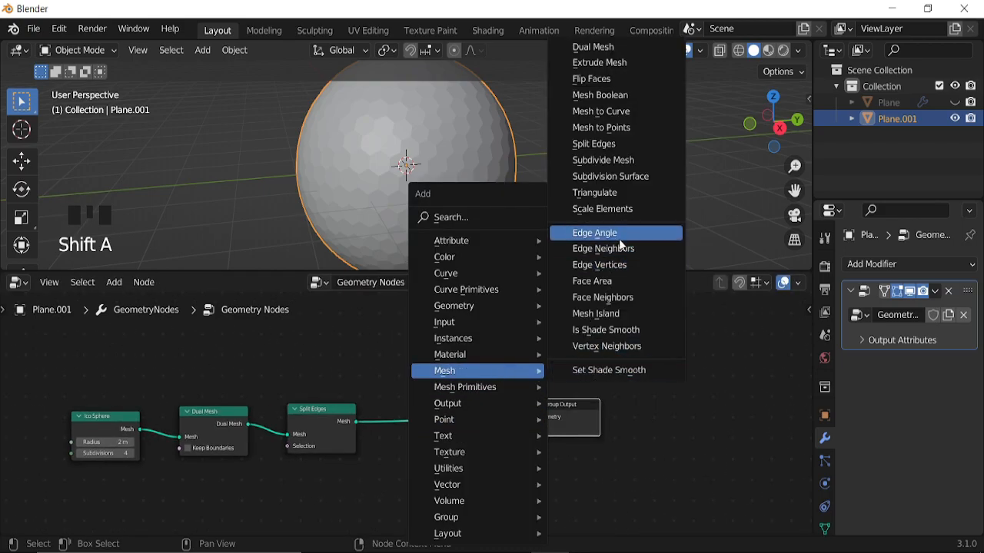
pyautogui.click(602, 209)
pyautogui.click(494, 443)
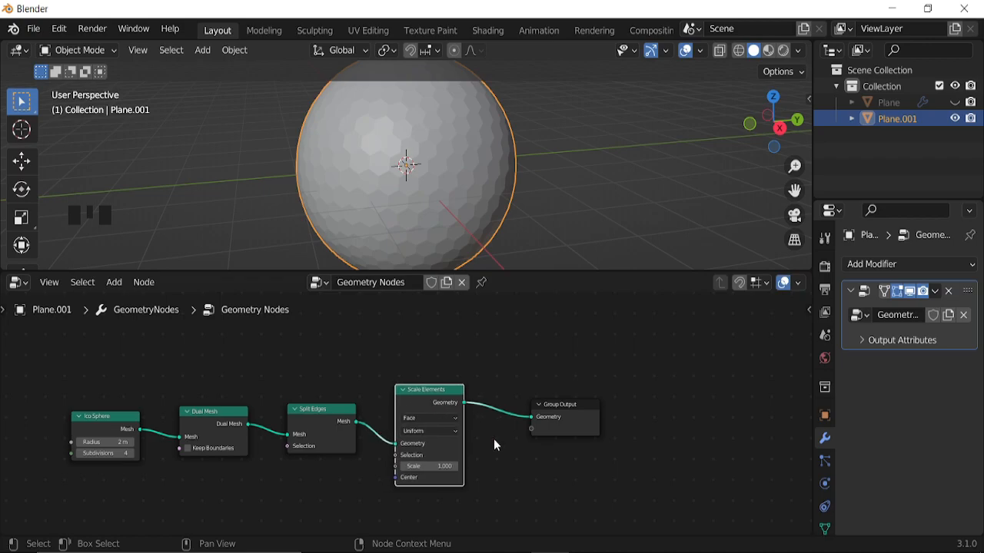
pyautogui.moveTo(466, 480); pyautogui.dragTo(501, 429, button='middle')
pyautogui.keyDown('shift'); pyautogui.moveTo(474, 415); pyautogui.dragTo(416, 415); pyautogui.keyUp('shift')
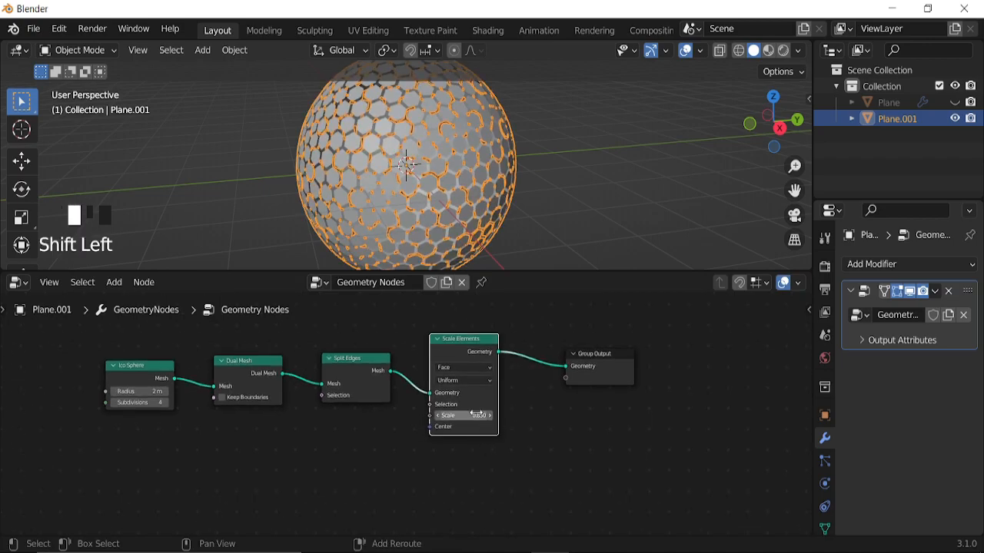
# Enable Cavity shading of type World in the 3D viewport and turn off the viewport overlays.
pyautogui.click(798, 52)
pyautogui.click(711, 409)
pyautogui.click(836, 410)
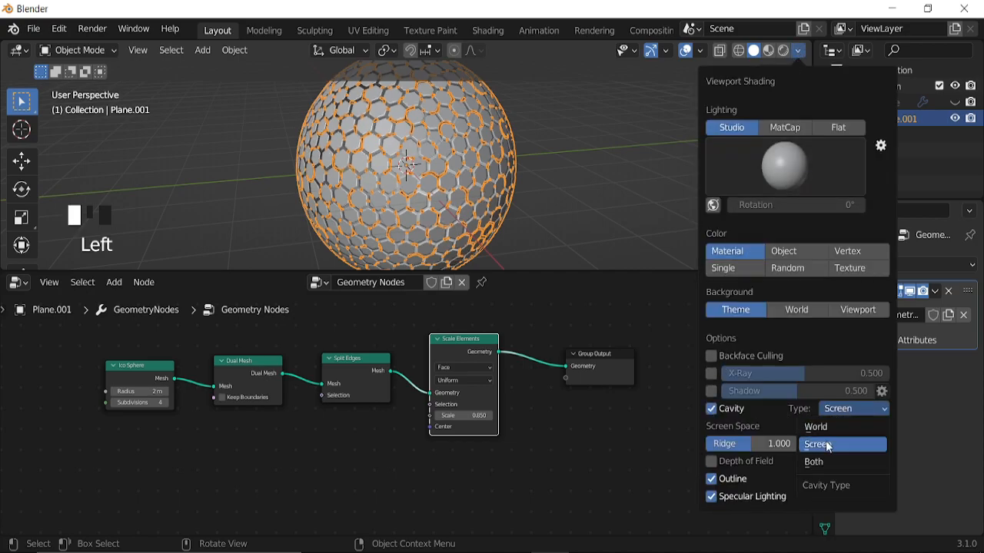
pyautogui.click(828, 427)
pyautogui.click(652, 92)
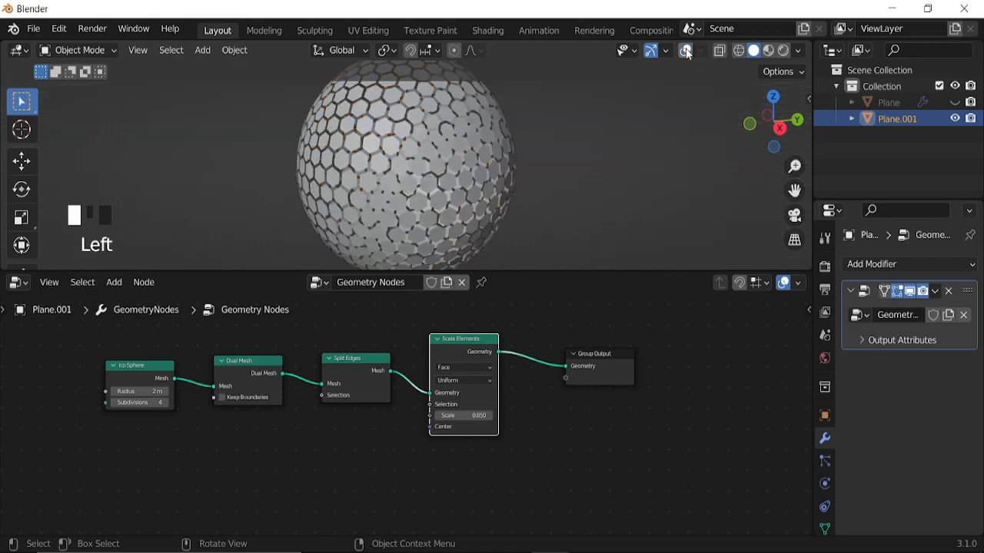
pyautogui.moveTo(433, 165); pyautogui.dragTo(784, 316, button='middle')
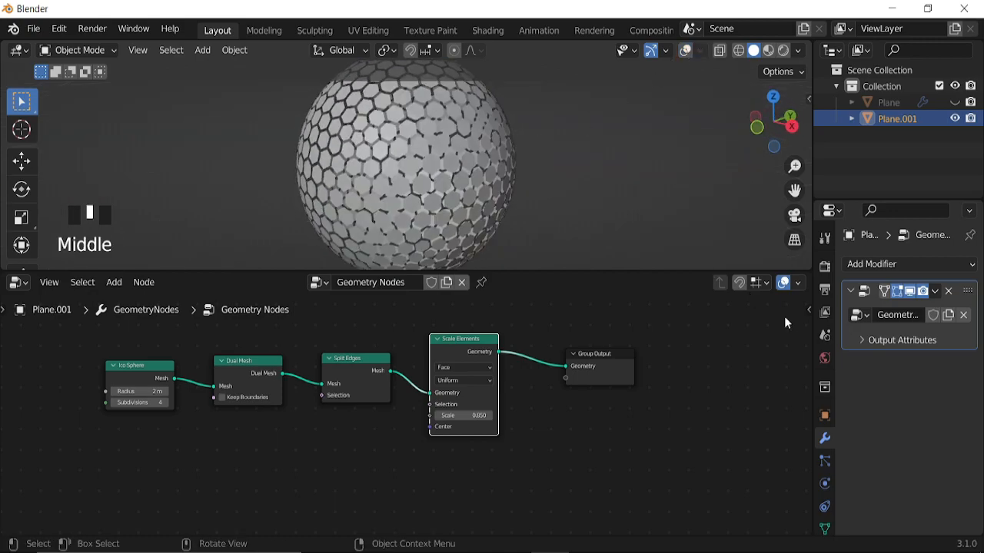
# Add a Solidify modifier to the hexagon sphere and set its thickness to about 0.193 m.
pyautogui.click(867, 266)
pyautogui.scroll(-5, 719, 506)
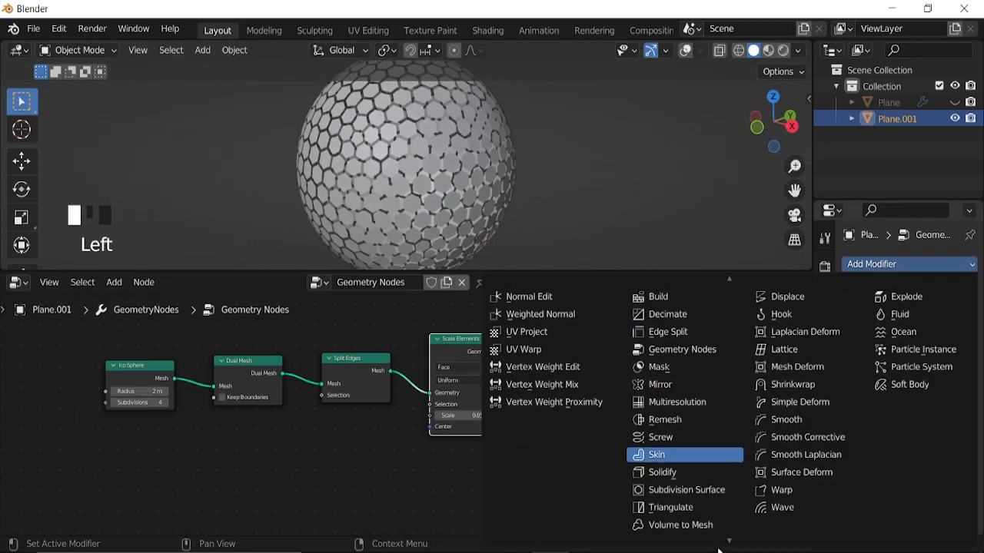
pyautogui.click(676, 456)
pyautogui.moveTo(496, 245); pyautogui.dragTo(512, 173, button='middle')
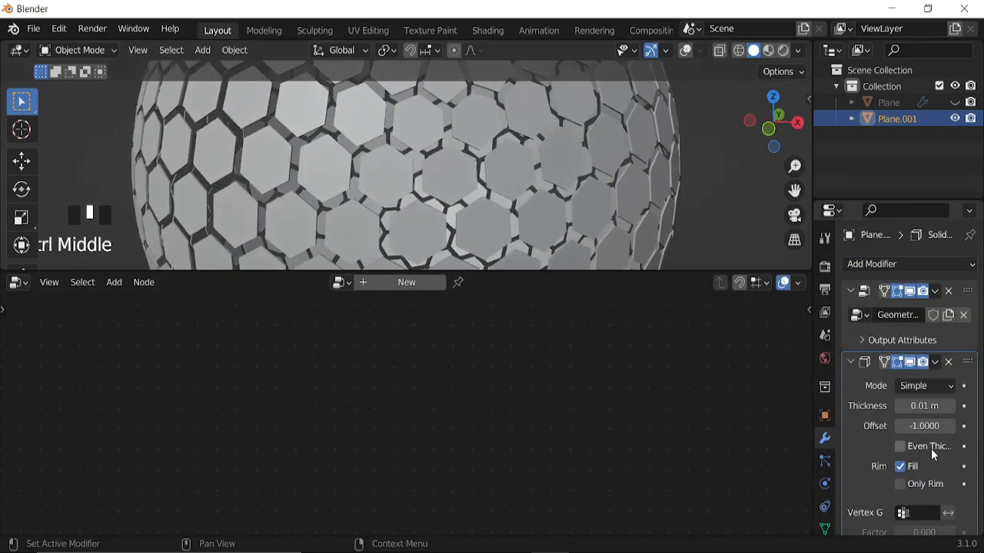
pyautogui.keyDown('shift'); pyautogui.moveTo(924, 406); pyautogui.dragTo(840, 406); pyautogui.keyUp('shift')
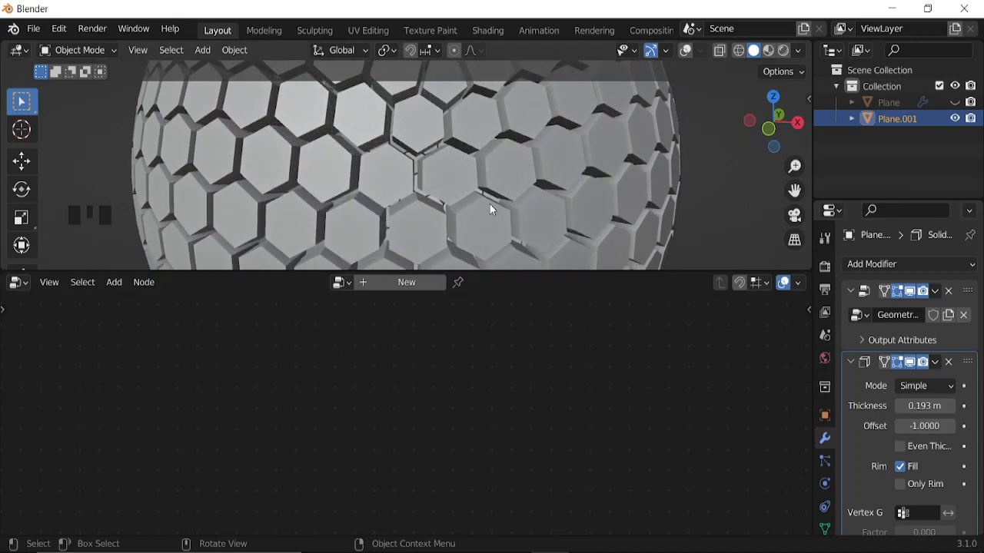
# Turn the 3D viewport overlays back on.
pyautogui.scroll(-4, 489, 216)
pyautogui.moveTo(507, 187)
pyautogui.mouseDown(button='middle')
pyautogui.moveTo(435, 189)
pyautogui.moveTo(521, 186)
pyautogui.mouseUp(button='middle')
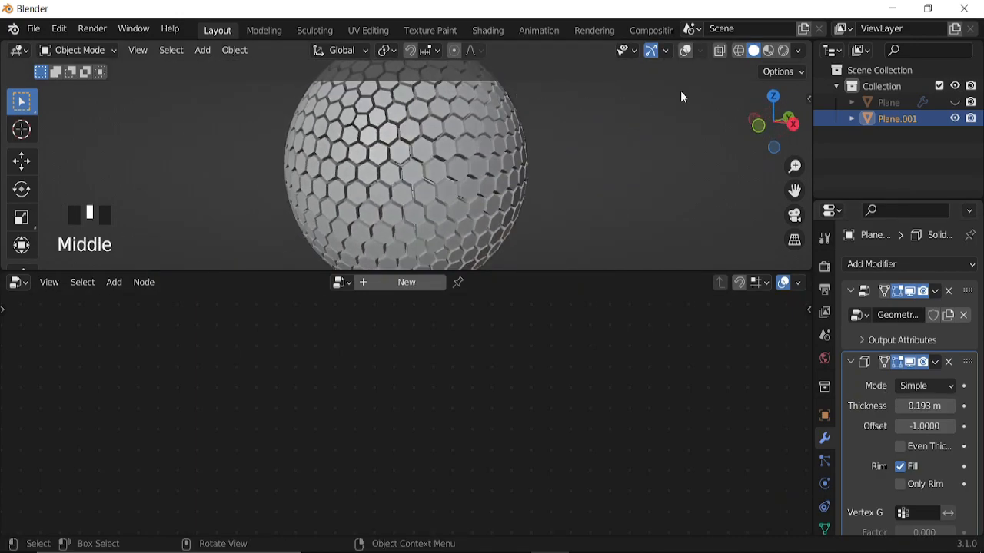
pyautogui.click(684, 51)
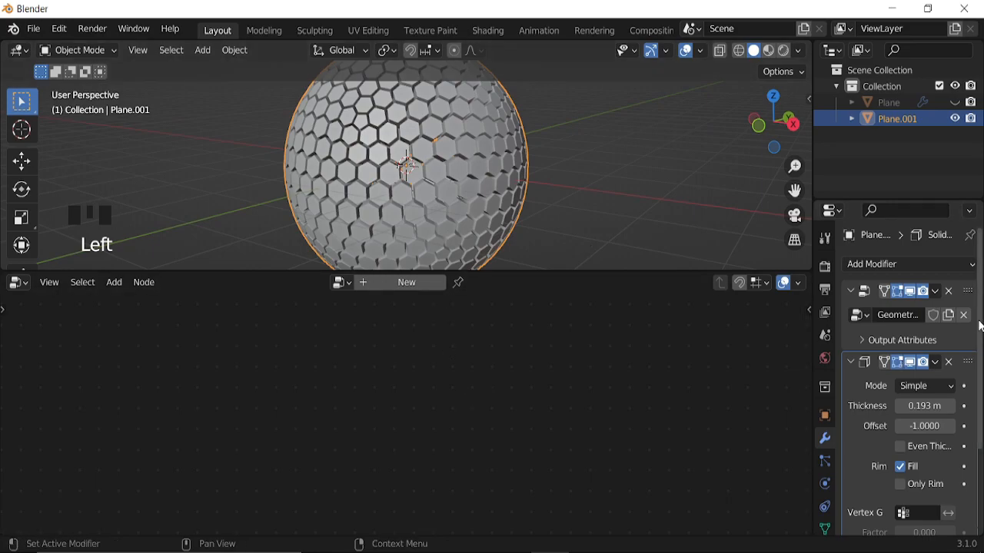
# Show the hexagon sphere's geometry node tree and insert a Delete Geometry node between Scale Elements and Group Output.
pyautogui.click(963, 297)
pyautogui.moveTo(536, 424); pyautogui.dragTo(433, 457, button='middle')
pyautogui.moveTo(502, 395); pyautogui.dragTo(575, 406)
pyautogui.hotkey('shift', 'a')
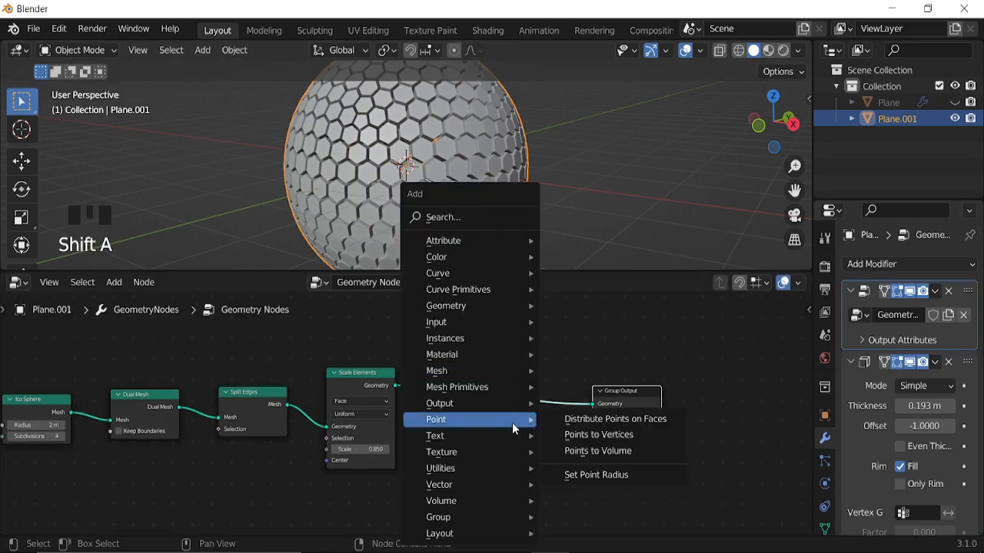
pyautogui.moveTo(465, 305)
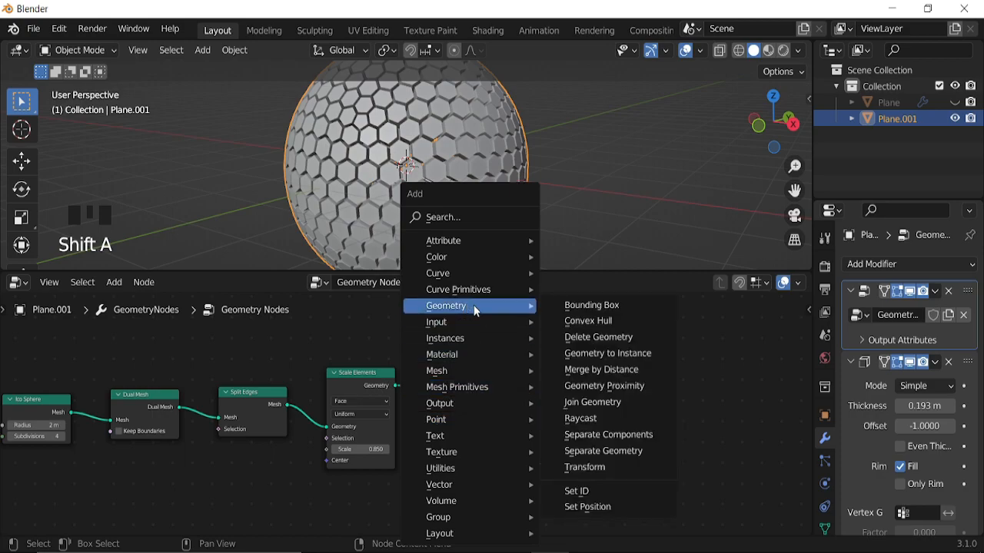
pyautogui.click(597, 338)
pyautogui.click(486, 398)
pyautogui.moveTo(487, 399); pyautogui.dragTo(491, 413, button='middle')
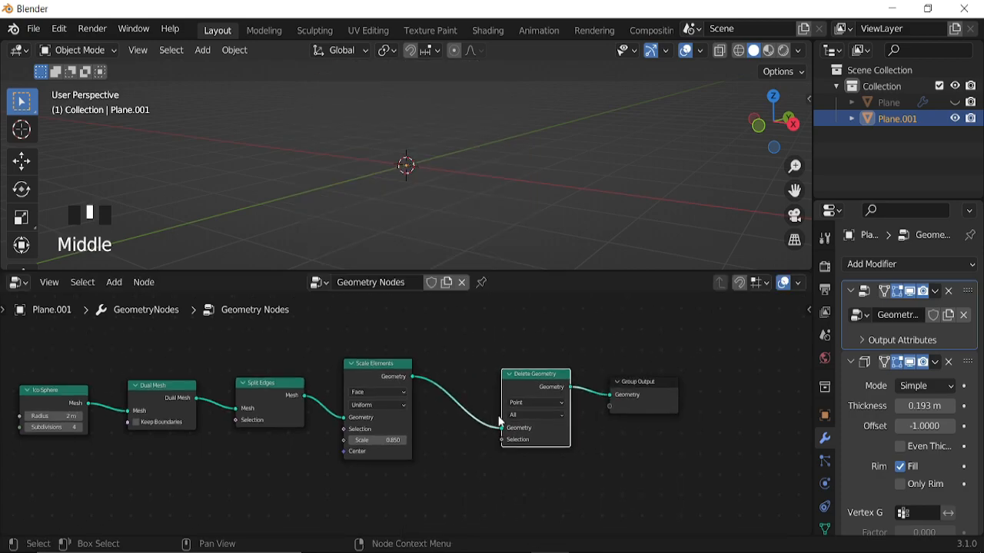
# Set the Delete Geometry node's domain to Edge and move it with Group Output farther from Scale Elements.
pyautogui.scroll(4, 550, 409)
pyautogui.click(581, 397)
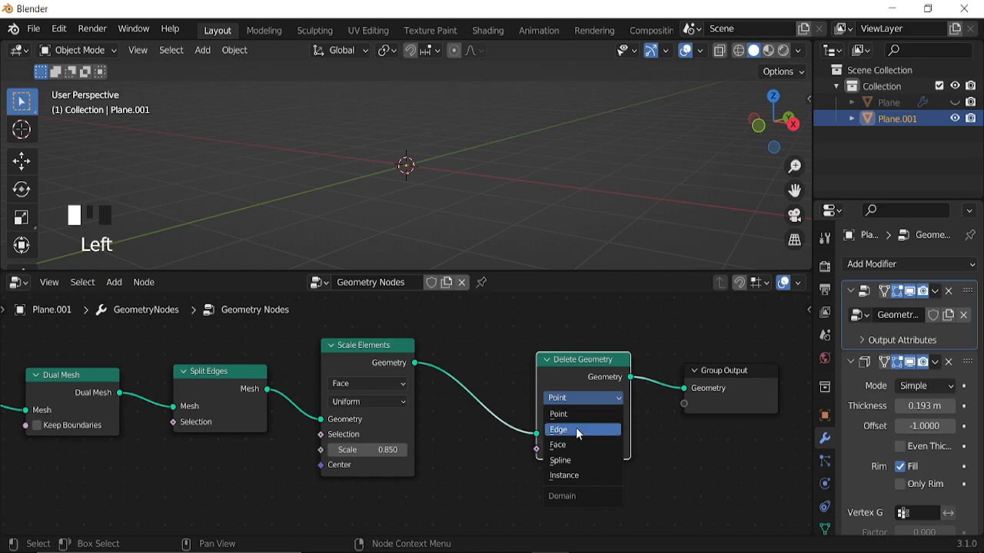
pyautogui.click(576, 430)
pyautogui.scroll(-6, 576, 429)
pyautogui.moveTo(628, 364)
pyautogui.mouseDown()
pyautogui.moveTo(553, 408)
pyautogui.moveTo(628, 382)
pyautogui.mouseUp()
# Add a Random Value node below the node chain and connect its Value output to Delete Geometry's Selection input.
pyautogui.moveTo(547, 430); pyautogui.dragTo(546, 395, button='middle')
pyautogui.hotkey('shift', 'a')
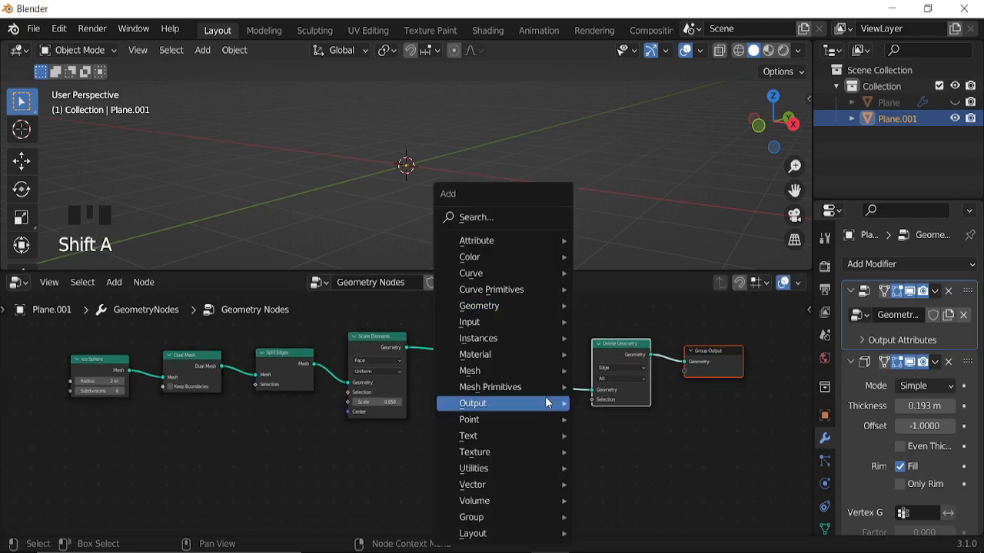
pyautogui.moveTo(517, 471)
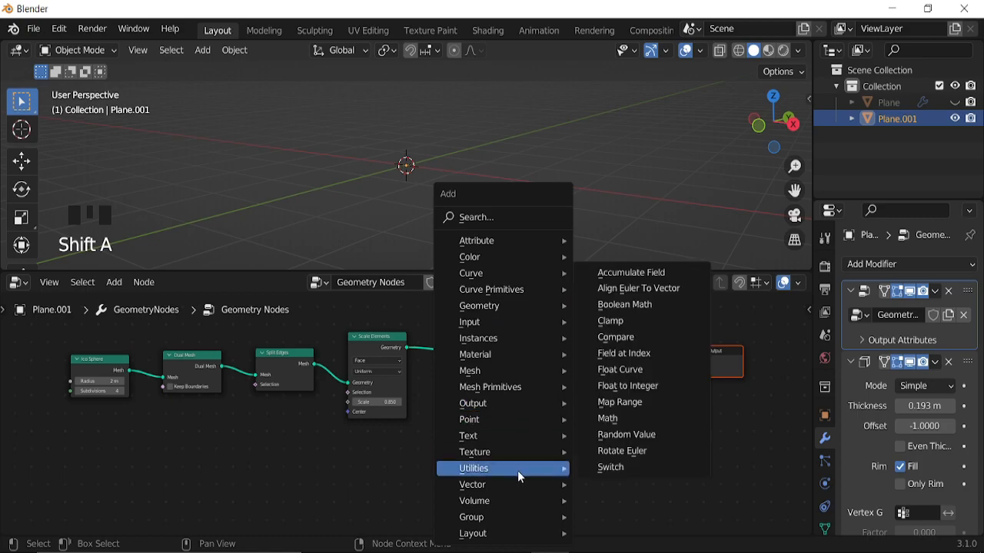
pyautogui.click(626, 435)
pyautogui.click(430, 419)
pyautogui.scroll(3, 510, 441)
pyautogui.moveTo(494, 431); pyautogui.dragTo(647, 395)
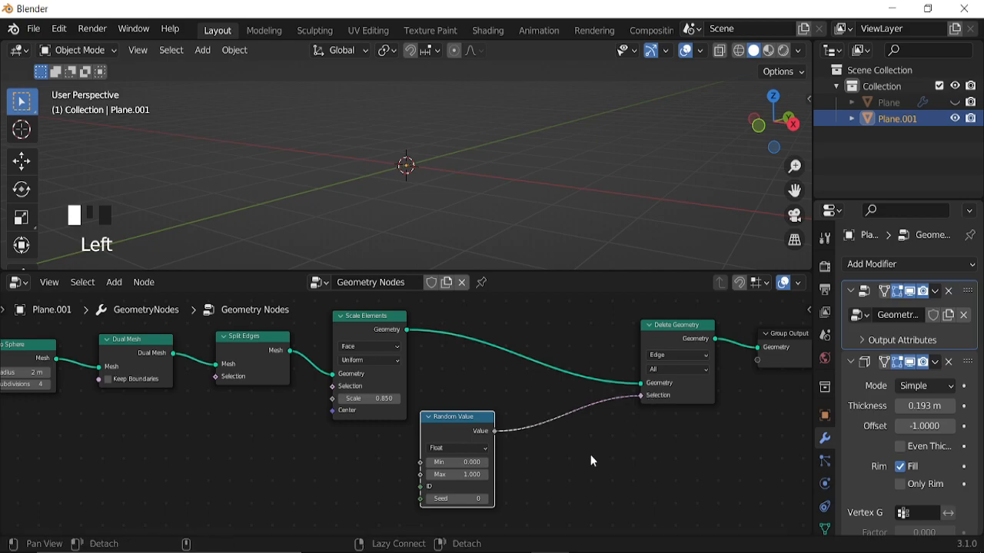
# Set the Random Value node's data type to Integer and reconnect its Value output to Delete Geometry's Selection.
pyautogui.moveTo(588, 459); pyautogui.dragTo(560, 416, button='middle')
pyautogui.scroll(3, 559, 416)
pyautogui.click(513, 378)
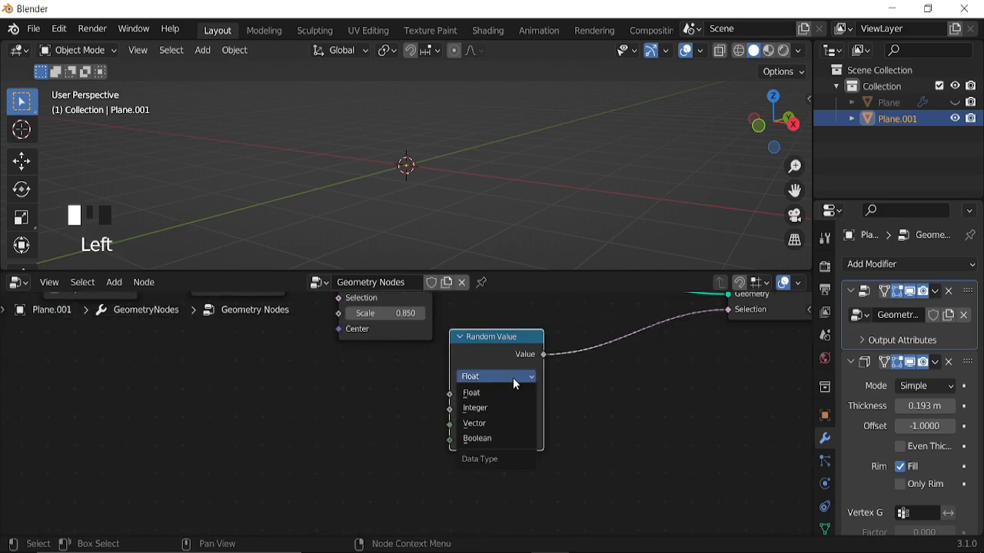
pyautogui.click(505, 407)
pyautogui.moveTo(608, 368); pyautogui.dragTo(501, 430, button='middle')
pyautogui.moveTo(432, 420); pyautogui.dragTo(617, 375)
pyautogui.moveTo(534, 437); pyautogui.dragTo(534, 339, button='middle')
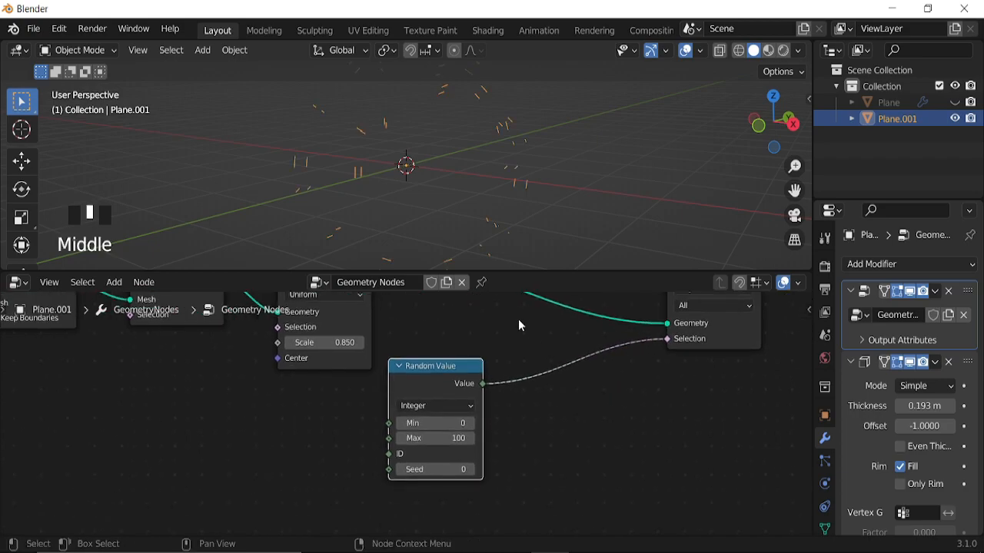
# Set the Random Value node's Min to -524 and turn off the 3D viewport overlays.
pyautogui.moveTo(492, 414); pyautogui.dragTo(537, 388, button='middle')
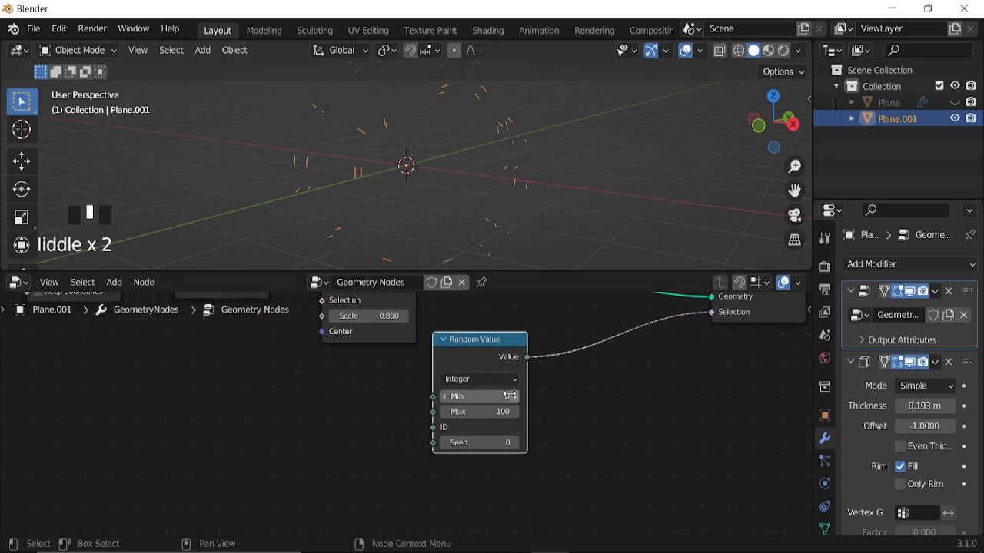
pyautogui.keyDown('shift'); pyautogui.moveTo(478, 396); pyautogui.dragTo(402, 396); pyautogui.keyUp('shift')
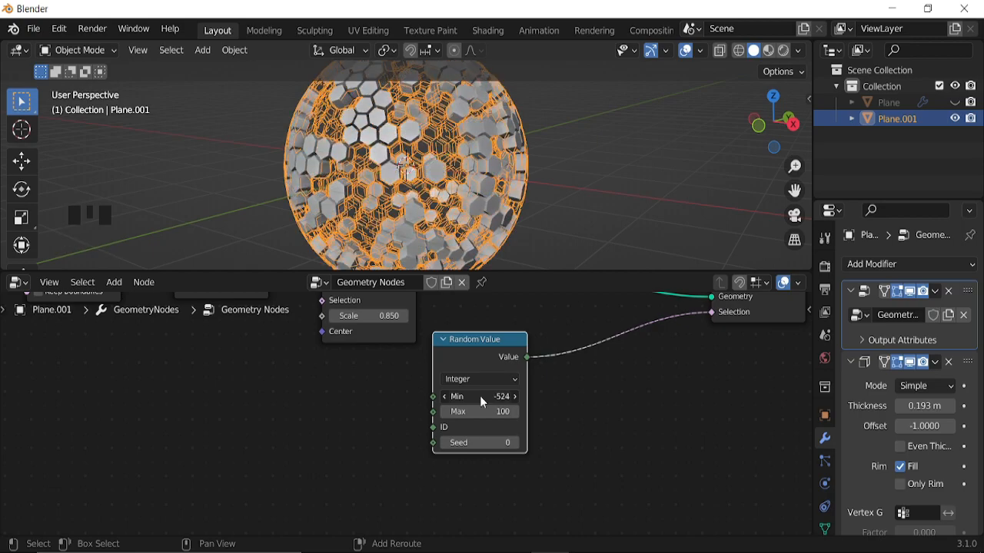
pyautogui.click(685, 50)
pyautogui.moveTo(504, 151); pyautogui.dragTo(570, 184, button='middle')
# Insert a Math node set to Add between Random Value and Delete Geometry's Selection input.
pyautogui.moveTo(578, 366); pyautogui.dragTo(477, 397, button='middle')
pyautogui.scroll(-2, 505, 373)
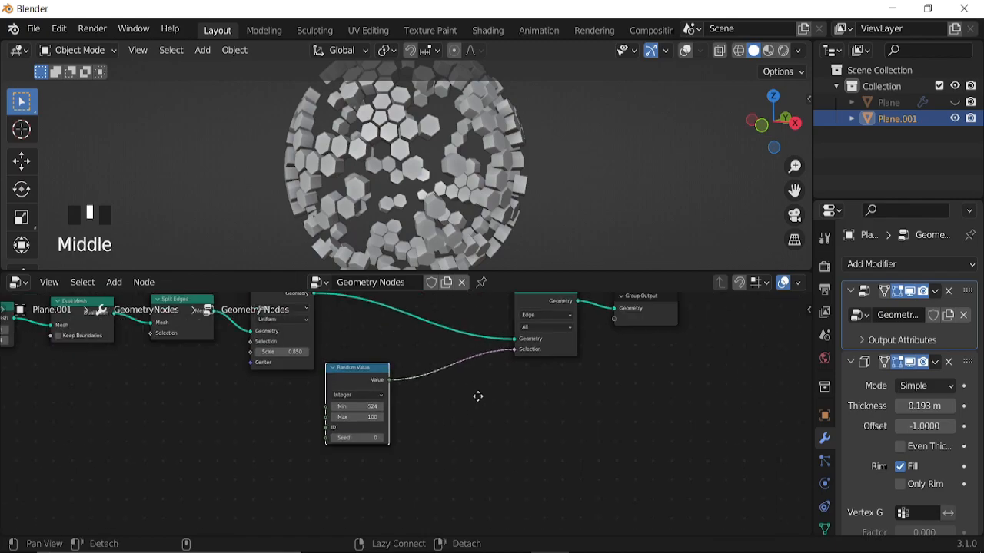
pyautogui.hotkey('shift', 'a')
pyautogui.moveTo(477, 397)
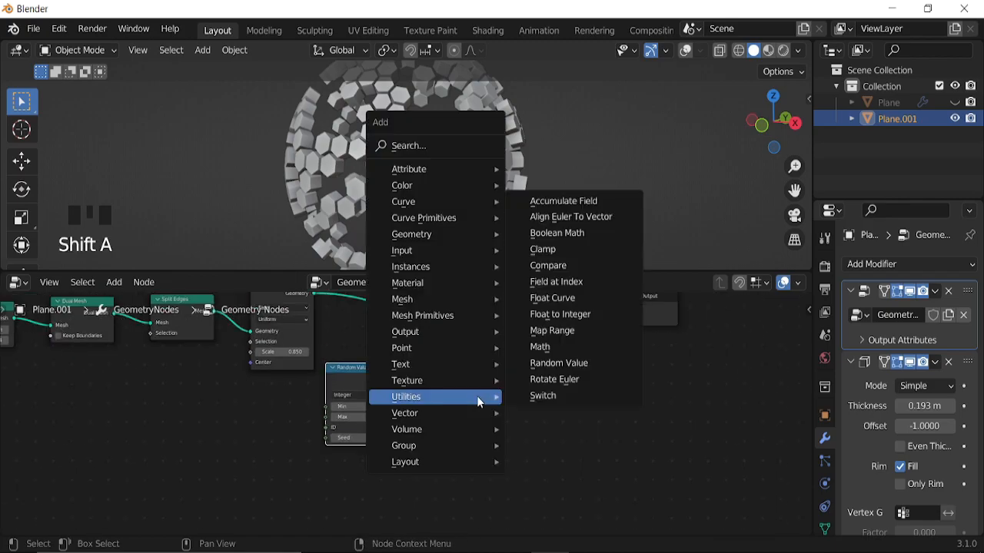
pyautogui.click(546, 347)
pyautogui.click(499, 371)
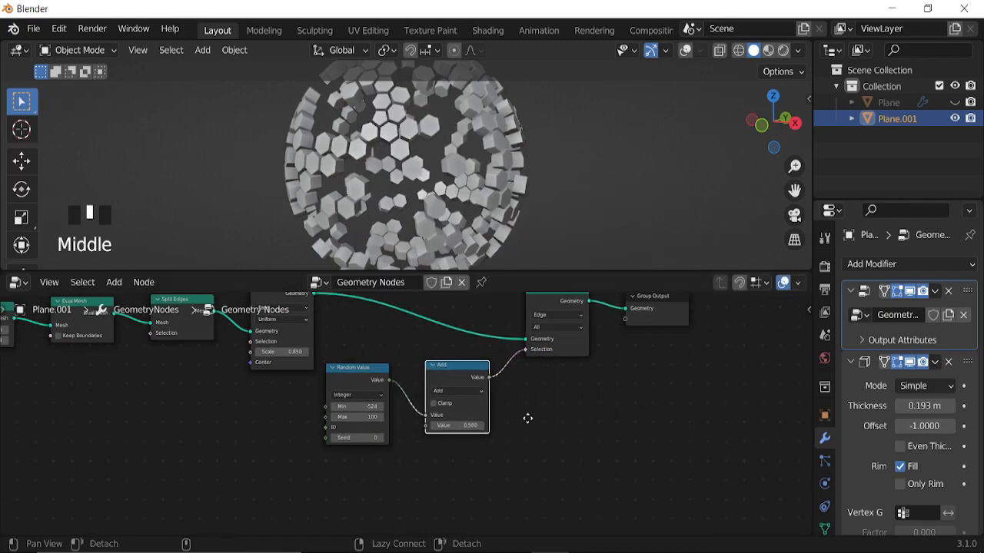
# Move Random Value away from the Add node, add a Scene Time node and connect its Frame output to Add's second value.
pyautogui.moveTo(527, 418); pyautogui.dragTo(501, 382, button='middle')
pyautogui.moveTo(480, 346); pyautogui.dragTo(419, 345)
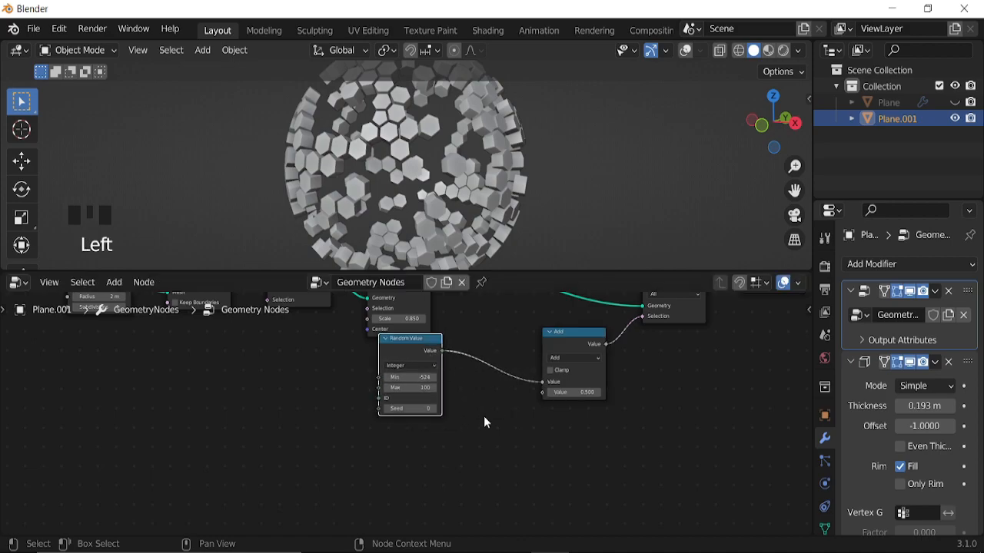
pyautogui.hotkey('shift', 'a')
pyautogui.moveTo(482, 422)
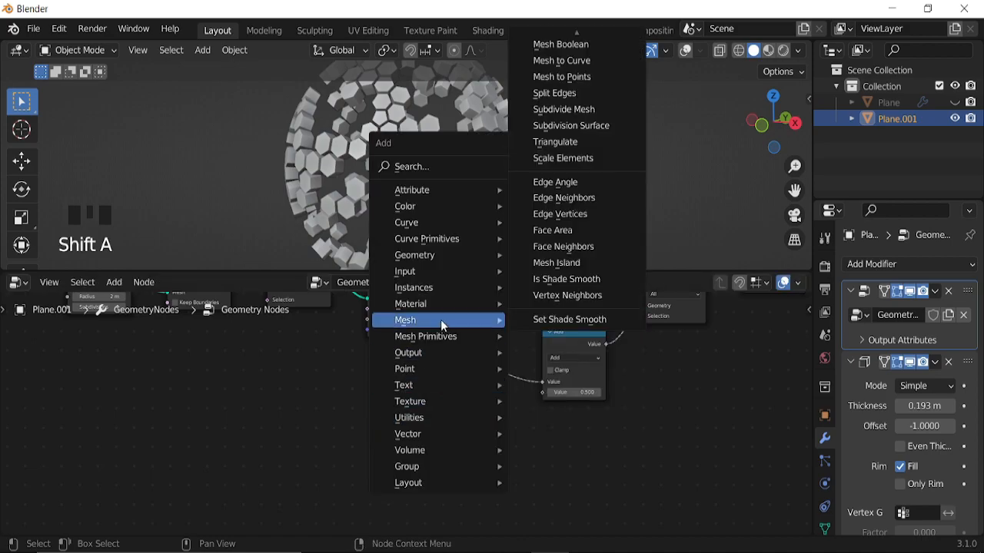
pyautogui.moveTo(436, 272)
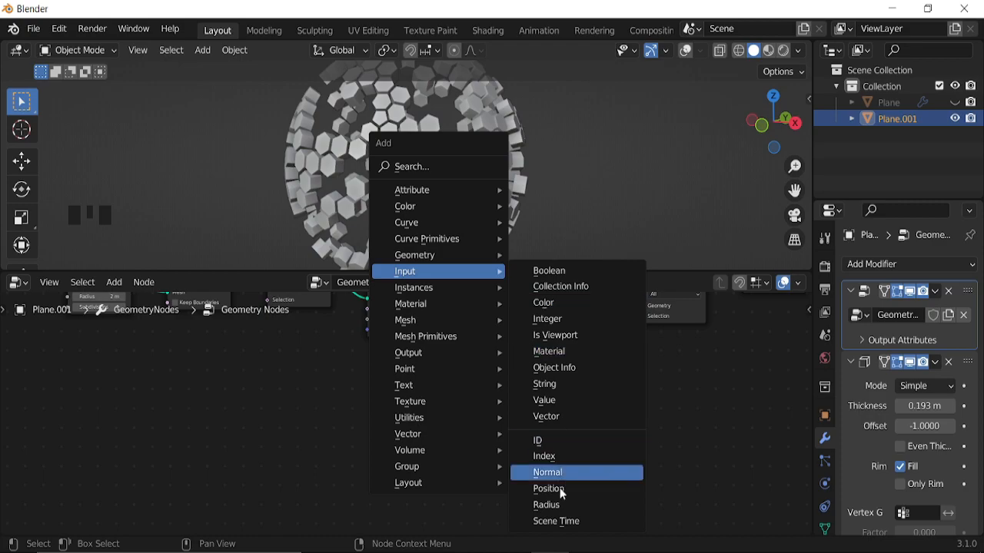
pyautogui.click(557, 521)
pyautogui.click(355, 430)
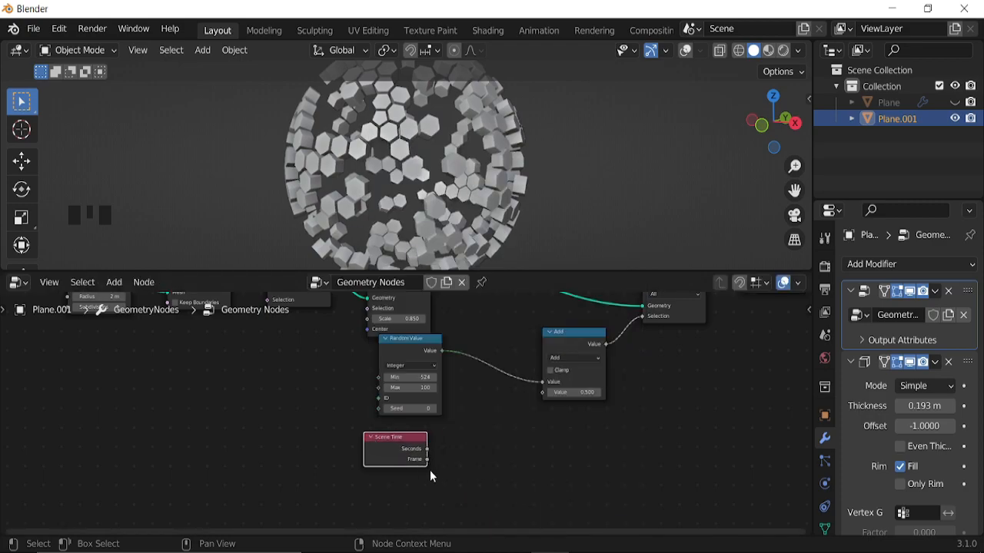
pyautogui.moveTo(427, 459); pyautogui.dragTo(542, 392)
# Play the animation briefly to examine how the hexagons on the sphere change over time.
pyautogui.moveTo(521, 461); pyautogui.dragTo(480, 316, button='middle')
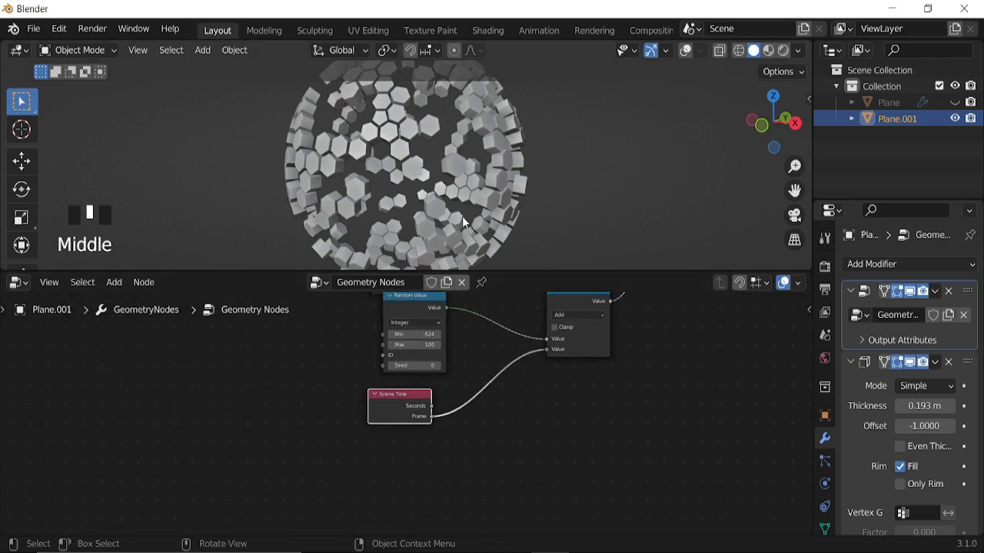
pyautogui.press('space')
pyautogui.press('space')
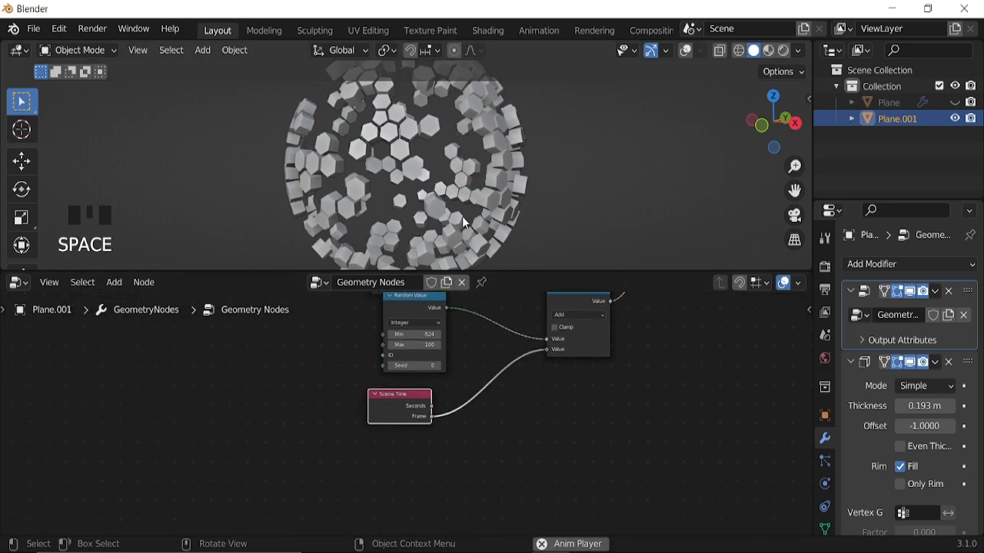
# Insert another Math node set to Add on the link between Scene Time's Frame output and the first Add node.
pyautogui.hotkey('shift', 'a')
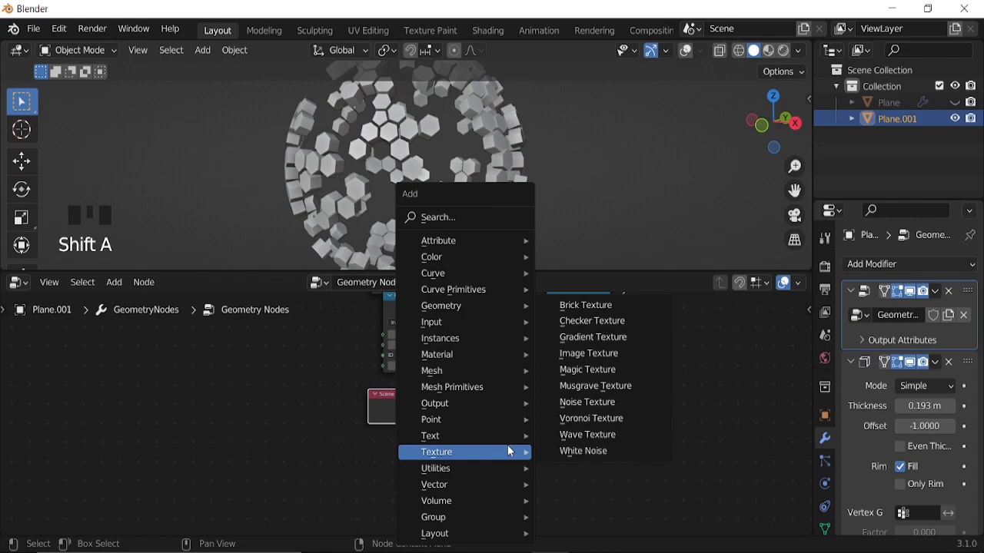
pyautogui.moveTo(483, 468)
pyautogui.click(582, 417)
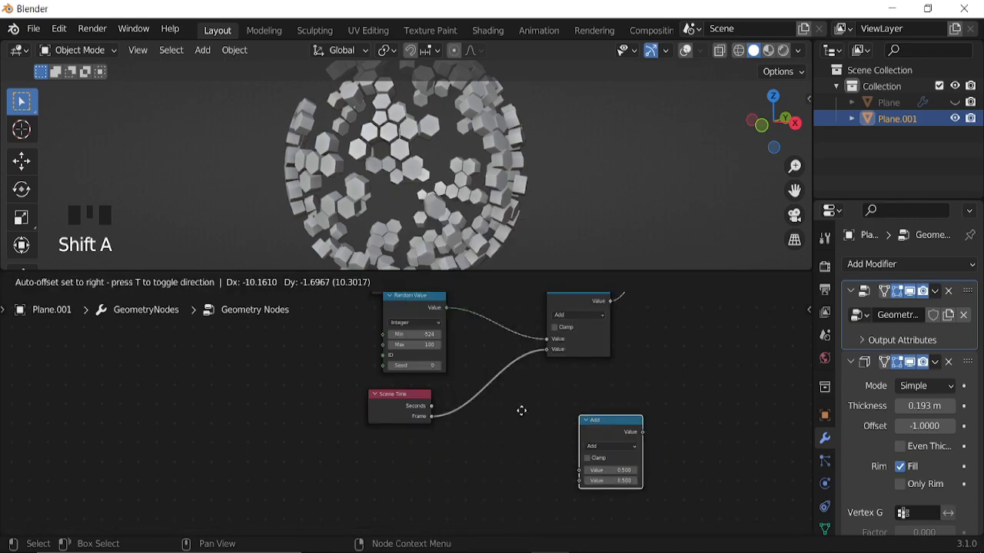
pyautogui.click(464, 385)
pyautogui.scroll(4, 538, 409)
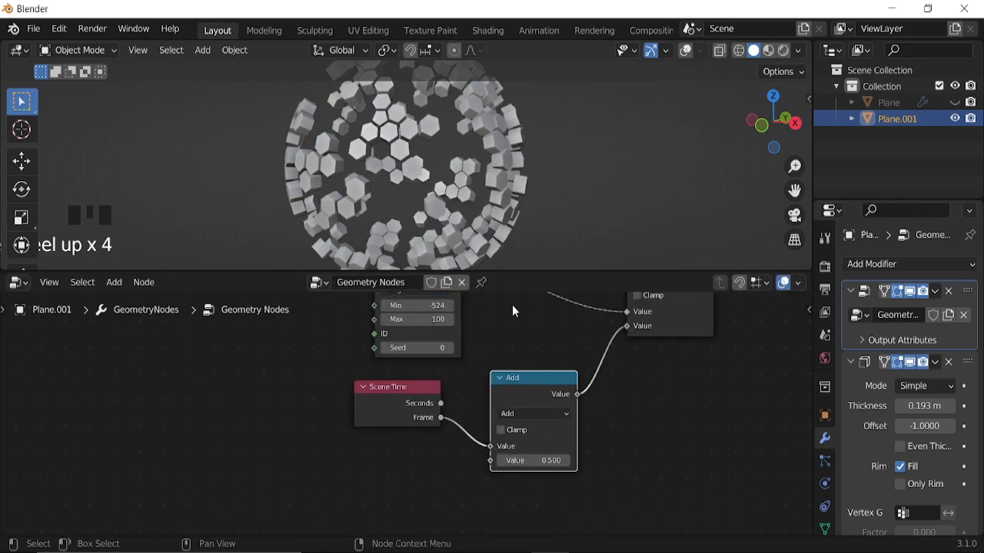
# While the animation plays, set the second value of the Add node fed by Scene Time to -59.7.
pyautogui.press('space')
pyautogui.keyDown('shift'); pyautogui.moveTo(547, 461); pyautogui.dragTo(430, 461); pyautogui.keyUp('shift')
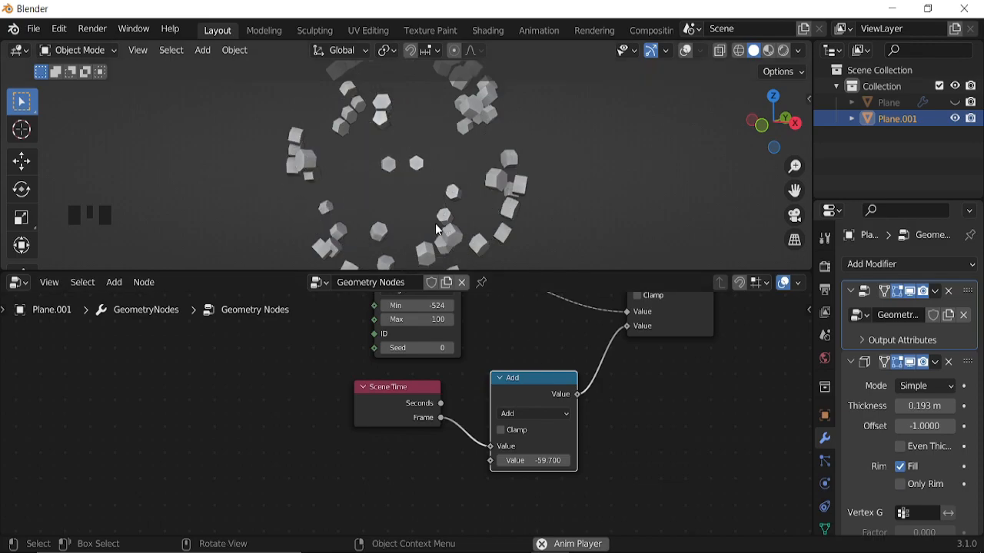
pyautogui.press('space')
# Turn on the viewport overlays, add a UV sphere and scale it up about 1.9 times to fill the hexagon shell.
pyautogui.click(686, 52)
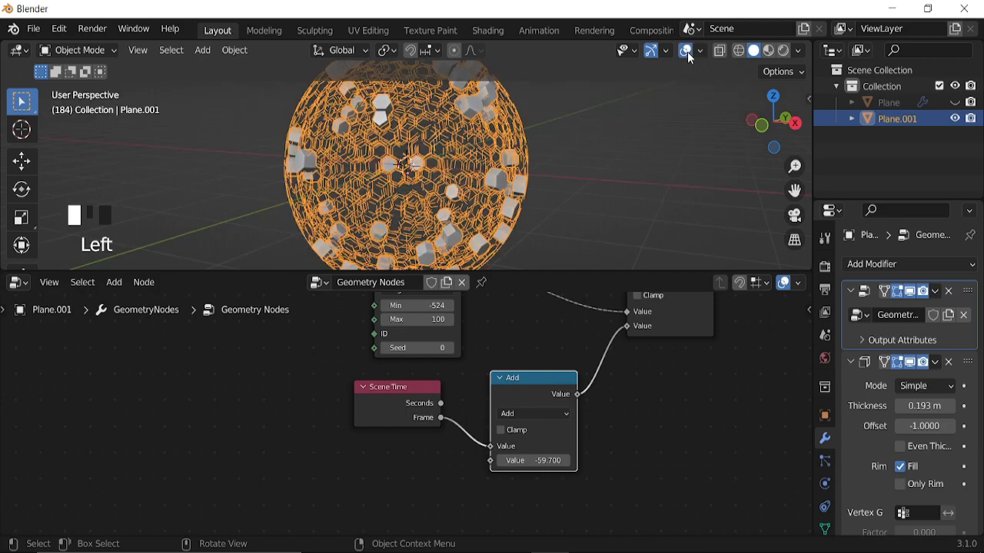
pyautogui.hotkey('shift', 'a')
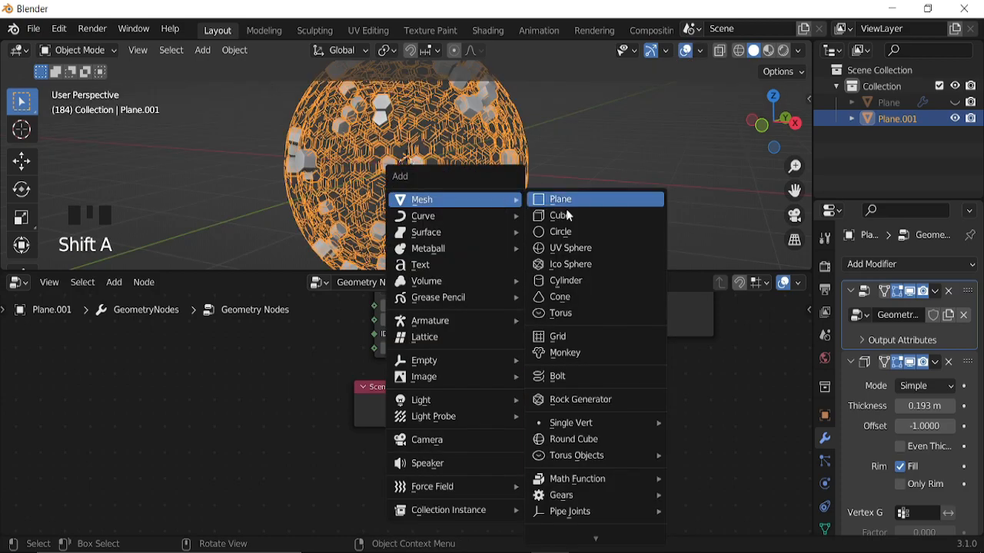
pyautogui.click(570, 248)
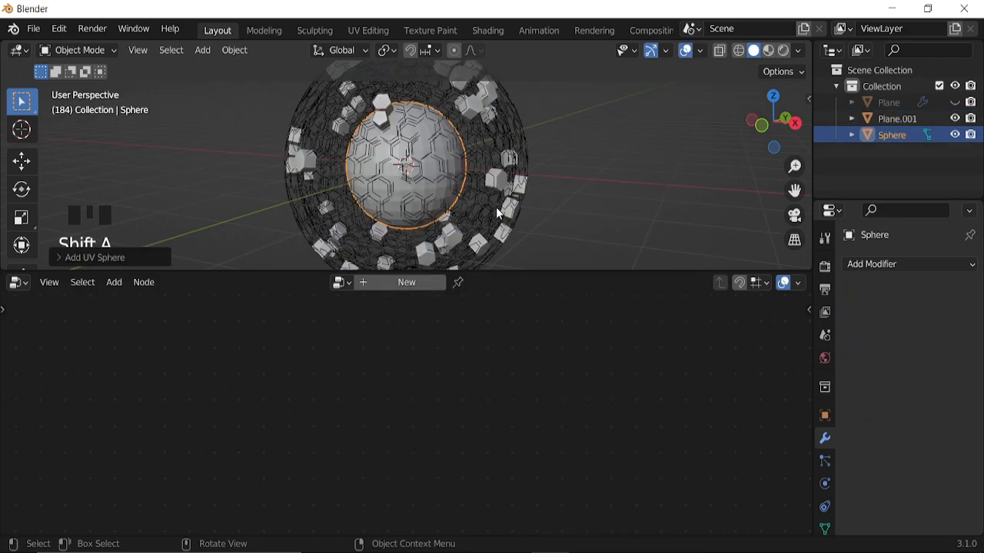
pyautogui.press('s')
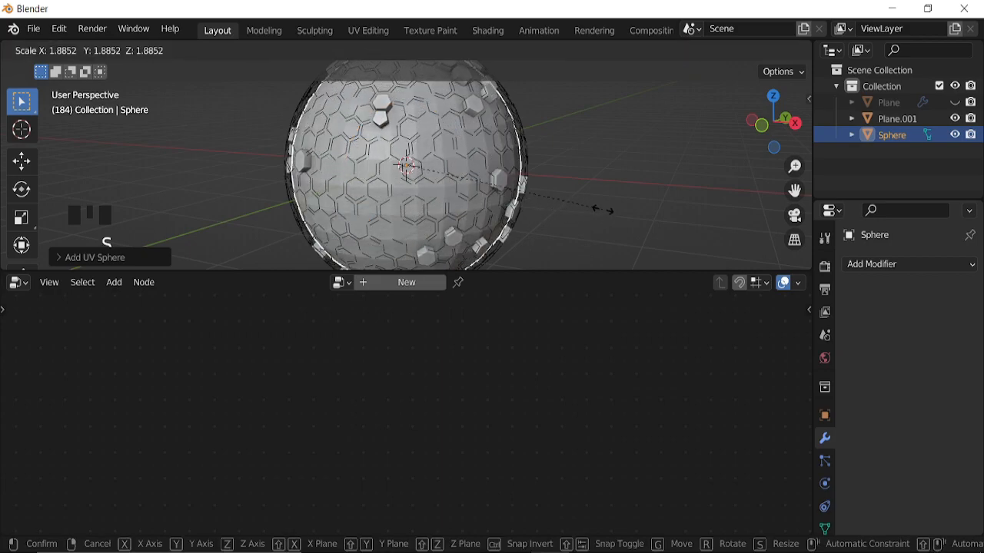
pyautogui.click(594, 149)
# Apply Shade Smooth to the inner UV sphere.
pyautogui.rightClick(594, 149)
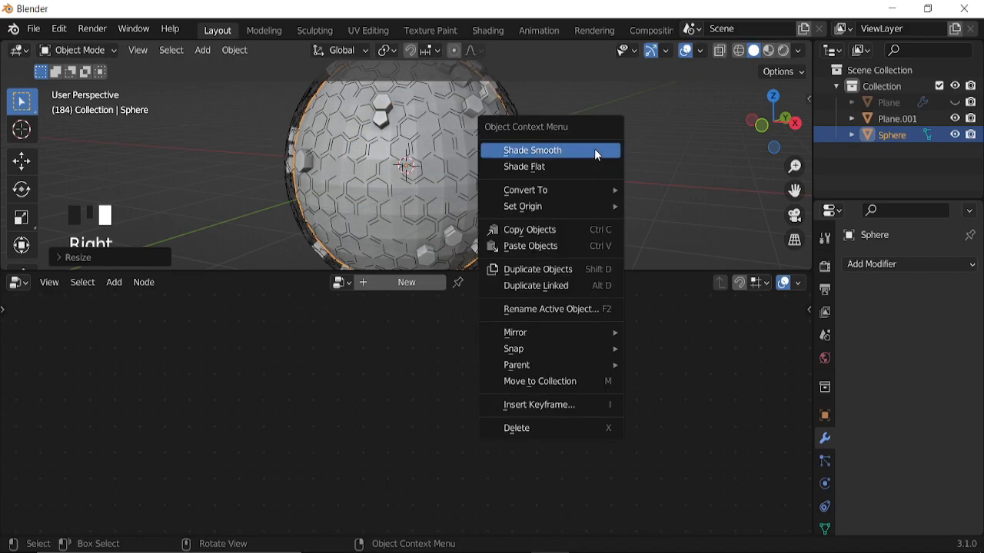
pyautogui.press('Escape')
pyautogui.moveTo(586, 156); pyautogui.dragTo(538, 176, button='middle')
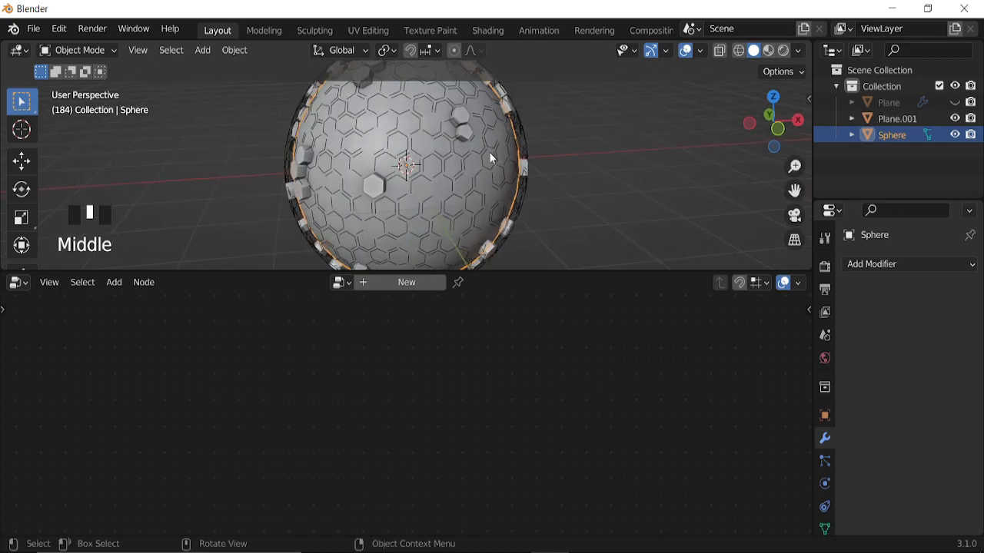
# Select the hexagon sphere and set its Random Value node's Min to -1043.
pyautogui.click(465, 137)
pyautogui.click(465, 137)
pyautogui.moveTo(527, 382); pyautogui.dragTo(505, 444, button='middle')
pyautogui.moveTo(447, 368); pyautogui.dragTo(573, 454, button='middle')
pyautogui.moveTo(507, 390)
pyautogui.keyDown('shift'); pyautogui.mouseDown()
pyautogui.moveTo(473, 390)
pyautogui.moveTo(510, 391)
pyautogui.mouseUp(); pyautogui.keyUp('shift')
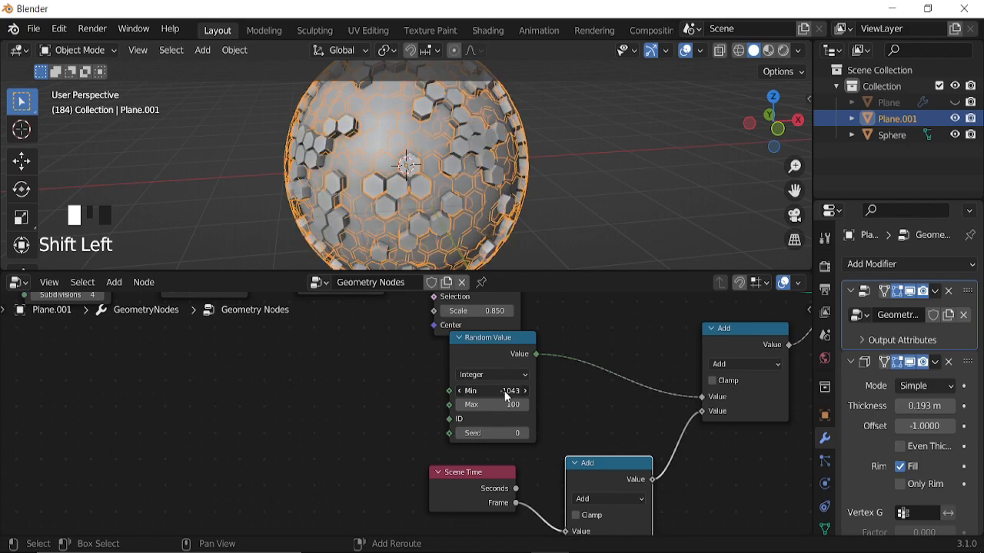
# Turn off the viewport overlays and play the animation to examine the hexagons over the inner sphere.
pyautogui.click(685, 50)
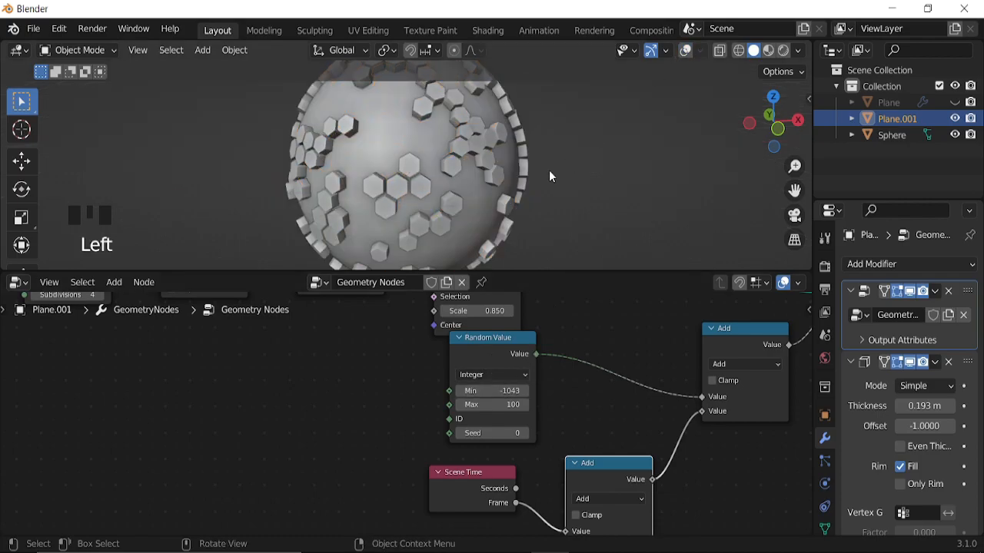
pyautogui.press('space')
pyautogui.press('space')
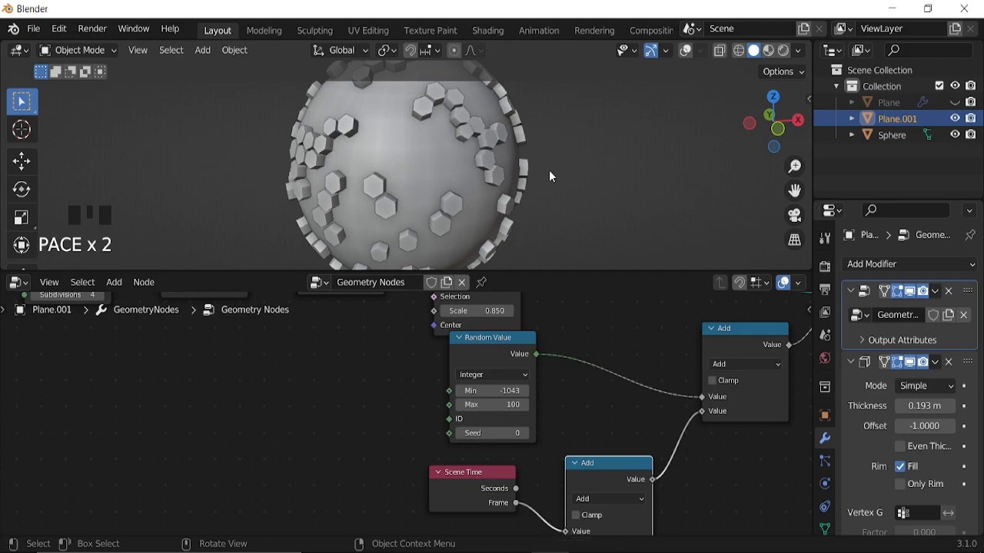
# Mute and unmute the Split Edges node to compare its effect on the hexagon sphere.
pyautogui.moveTo(376, 157); pyautogui.dragTo(484, 163, button='middle')
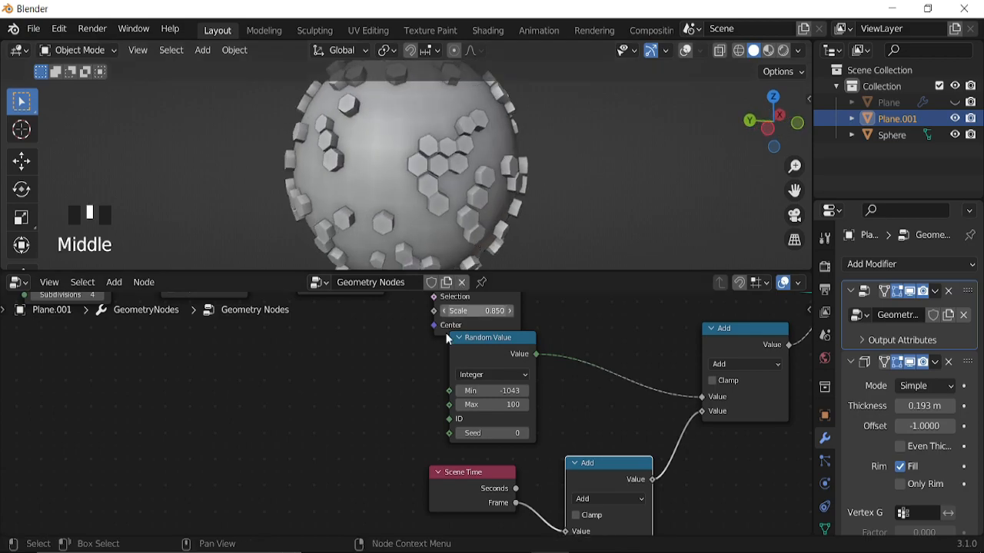
pyautogui.scroll(-3, 419, 404)
pyautogui.moveTo(419, 404); pyautogui.dragTo(571, 424, button='middle')
pyautogui.scroll(5, 574, 346)
pyautogui.click(579, 336)
pyautogui.press('m')
pyautogui.press('m')
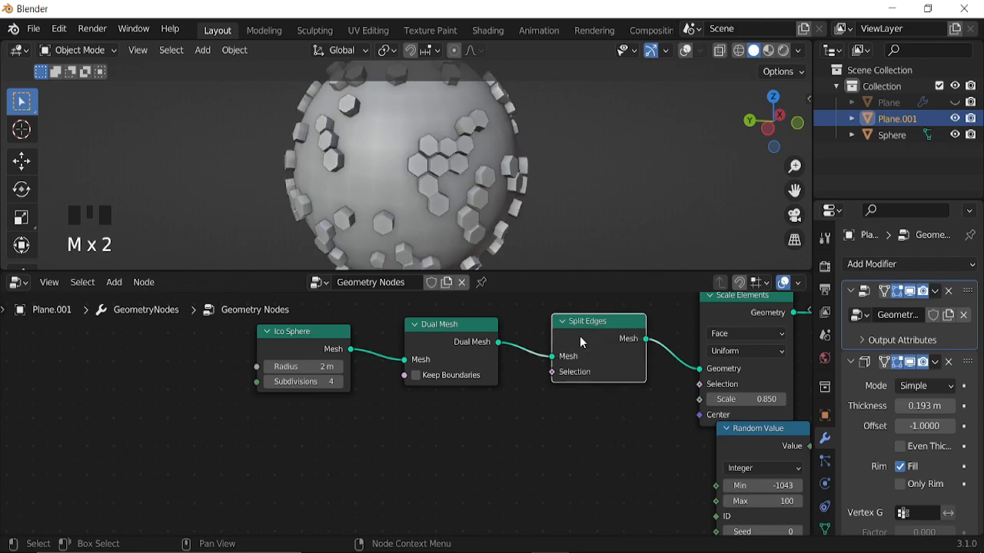
# Set the Scale Elements node's Scale to 0.990 and play the animation to check the tighter hexagons.
pyautogui.moveTo(626, 430); pyautogui.dragTo(364, 436, button='middle')
pyautogui.keyDown('shift'); pyautogui.moveTo(500, 404); pyautogui.dragTo(524, 404); pyautogui.keyUp('shift')
pyautogui.press('space')
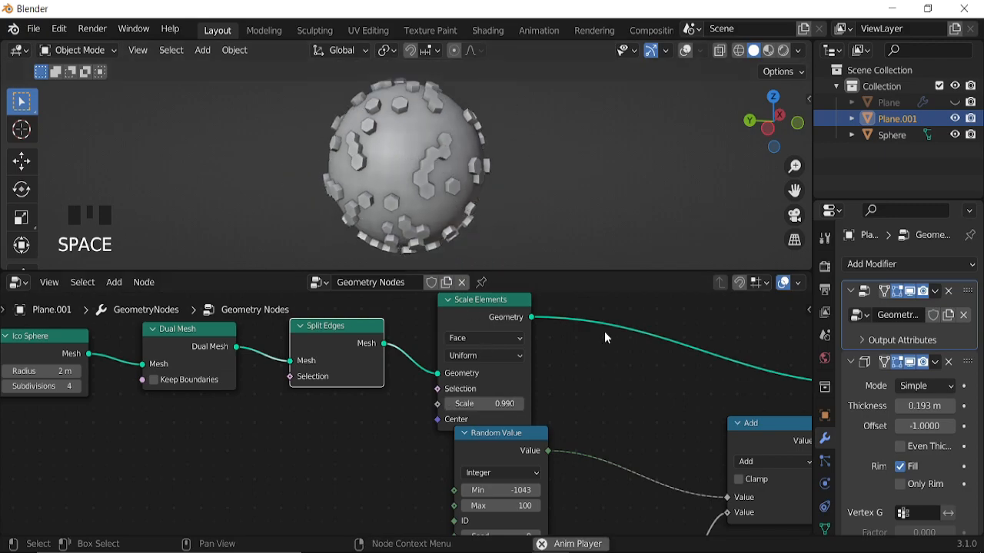
pyautogui.moveTo(633, 451); pyautogui.dragTo(527, 364, button='middle')
pyautogui.press('space')
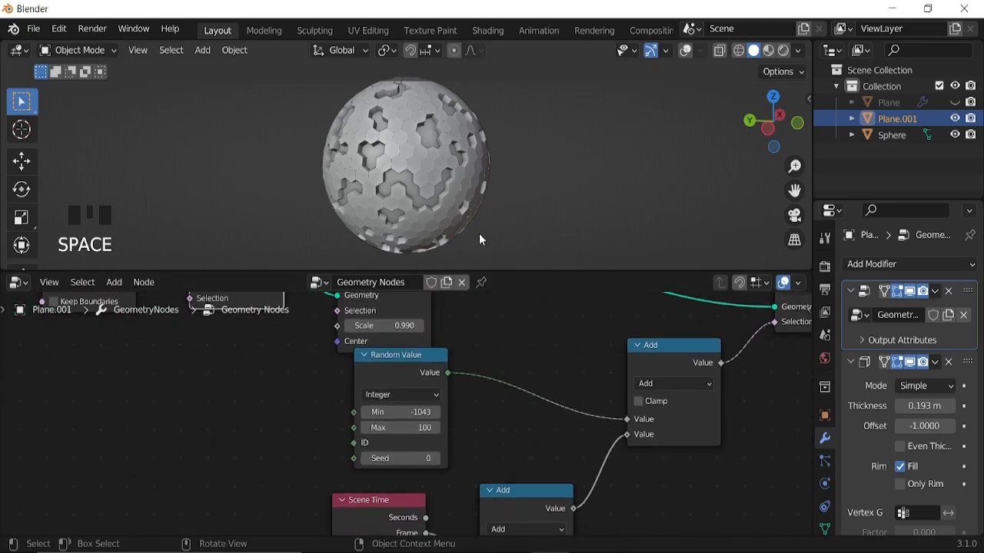
# Insert a Set Material node between the Delete Geometry and Group Output nodes.
pyautogui.scroll(-6, 604, 386)
pyautogui.moveTo(603, 386); pyautogui.dragTo(378, 422, button='middle')
pyautogui.moveTo(514, 354); pyautogui.dragTo(615, 357)
pyautogui.hotkey('shift', 'a')
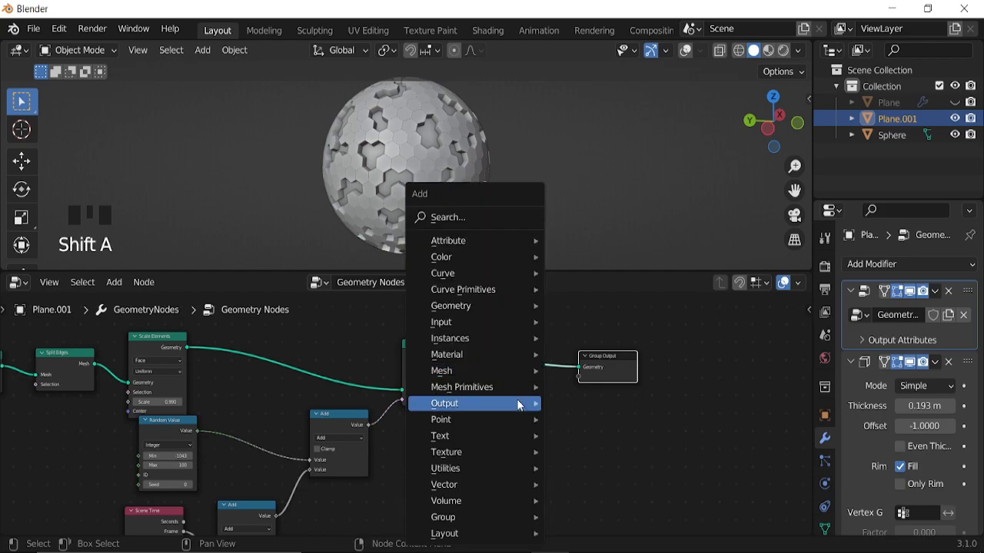
pyautogui.moveTo(454, 354)
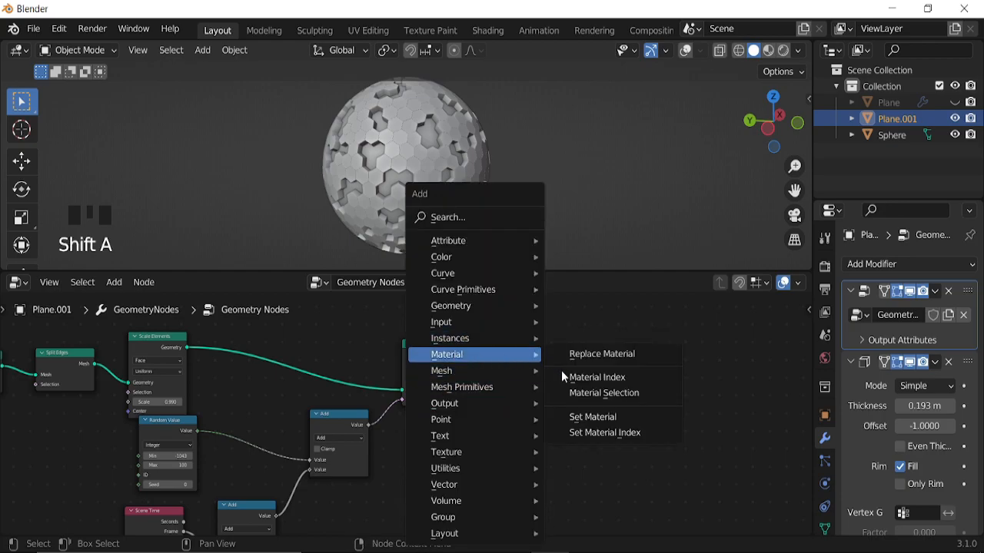
pyautogui.click(592, 415)
pyautogui.click(455, 320)
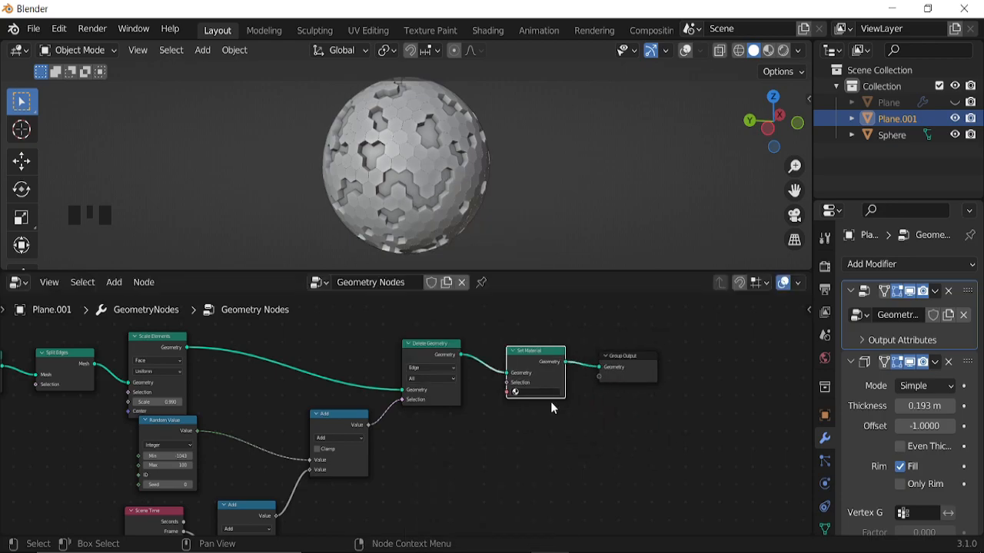
# Choose Material in the Set Material node and switch the viewport to Material Preview shading.
pyautogui.scroll(6, 551, 406)
pyautogui.click(611, 378)
pyautogui.click(611, 401)
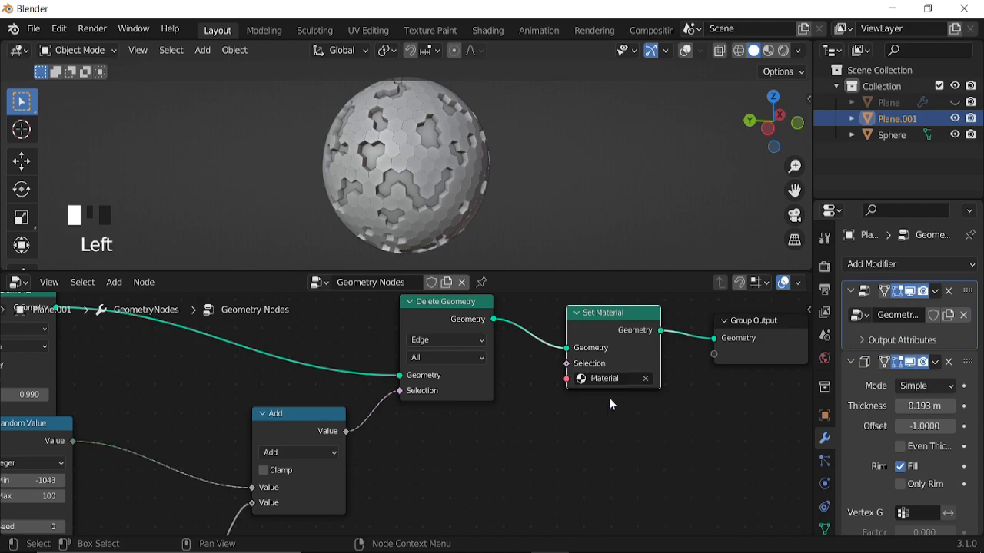
pyautogui.scroll(-3, 444, 194)
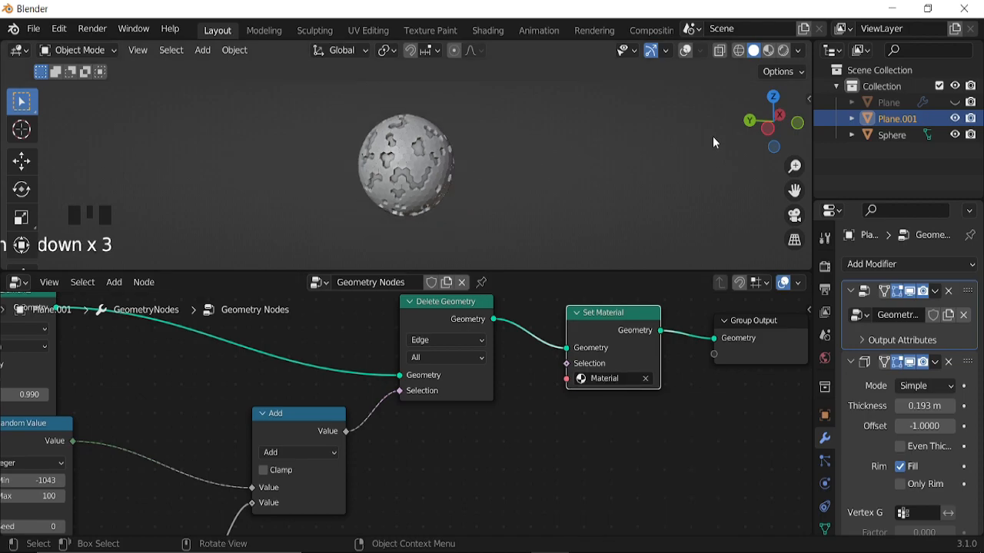
pyautogui.click(768, 50)
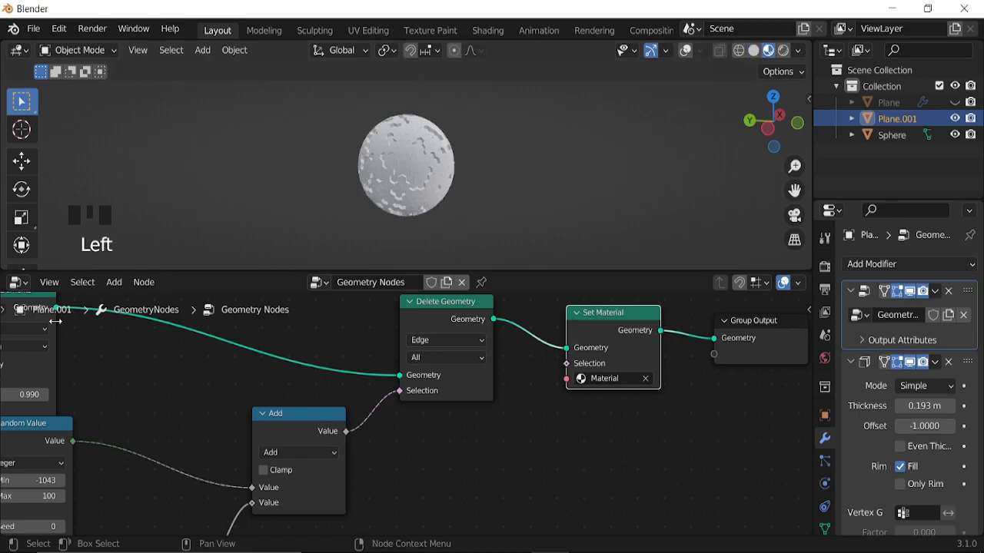
# Hide the inner sphere and assign the existing Material to the hexagon sphere in the Shader Editor.
pyautogui.click(26, 288)
pyautogui.click(85, 434)
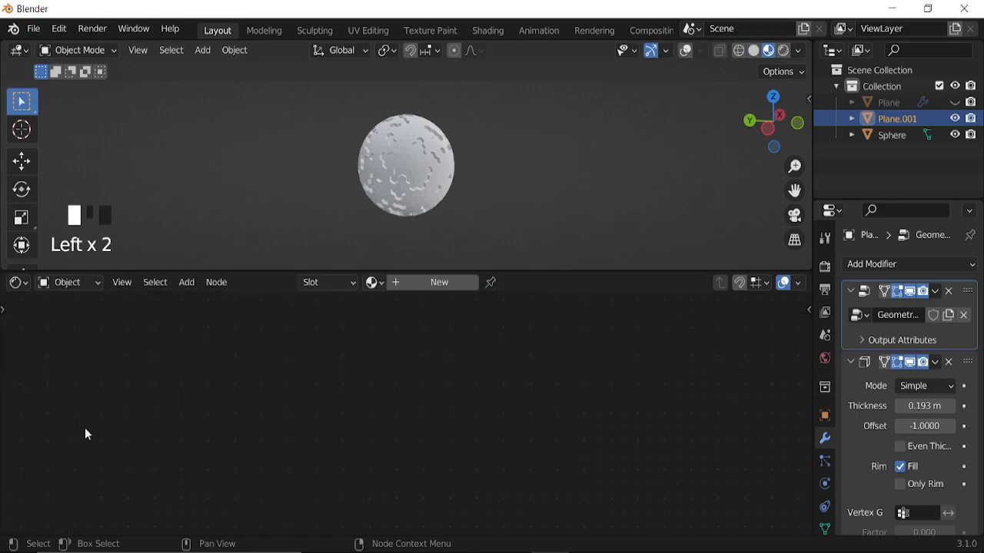
pyautogui.click(956, 137)
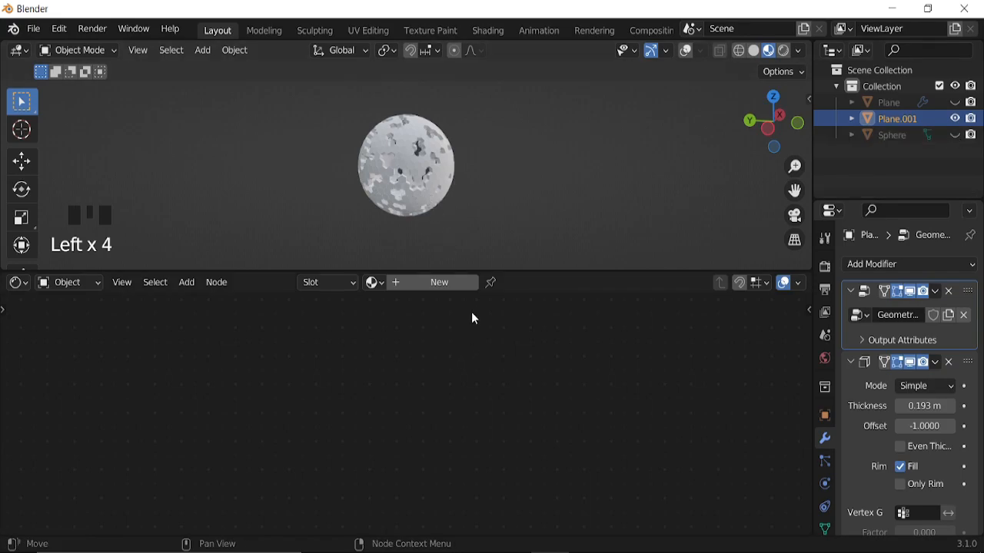
pyautogui.click(377, 284)
pyautogui.click(414, 308)
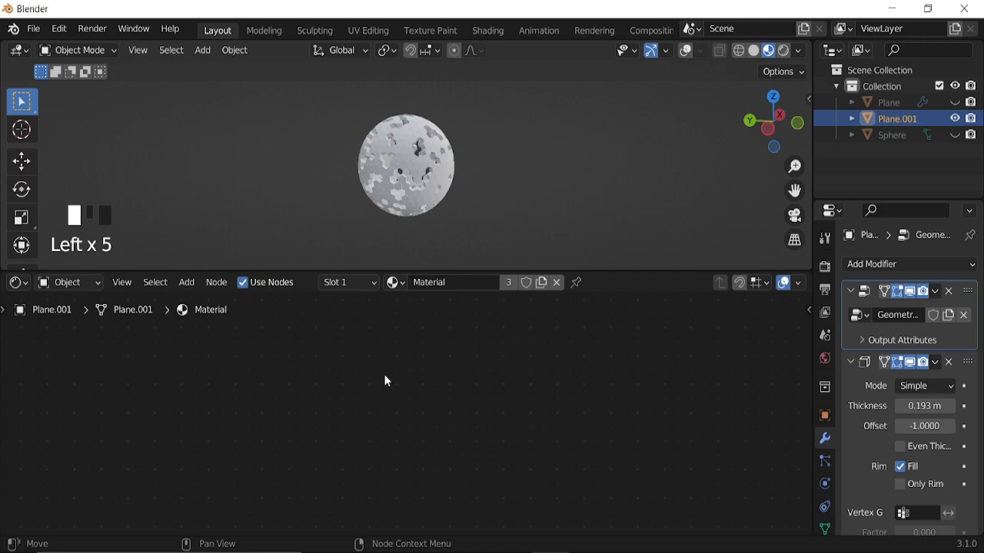
# Move the Material Output node farther away from the Principled BSDF node to make room between them.
pyautogui.scroll(-10, 374, 373)
pyautogui.moveTo(264, 378); pyautogui.dragTo(338, 445, button='middle')
pyautogui.click(313, 349)
pyautogui.moveTo(314, 349); pyautogui.dragTo(486, 379)
pyautogui.middleClick(402, 428)
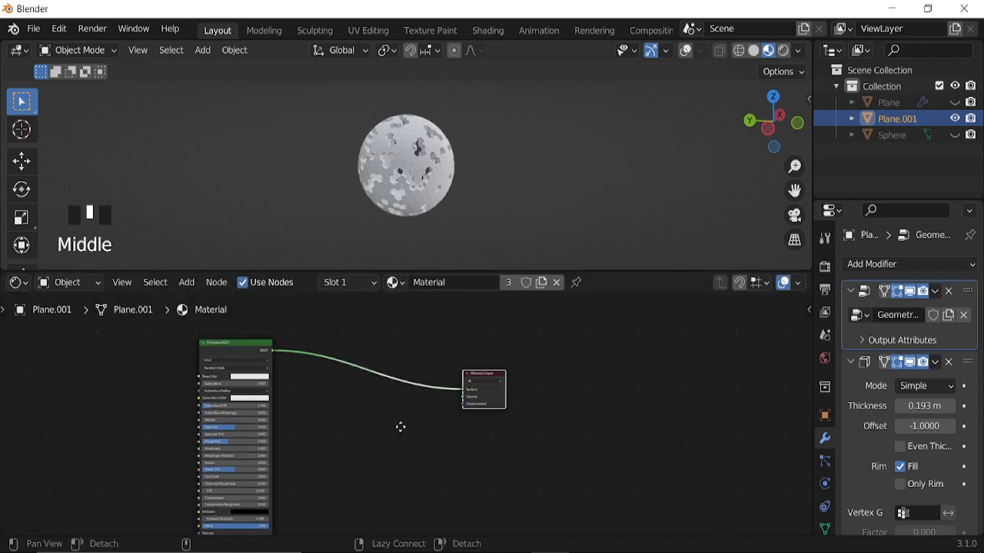
# Add a Displacement node and connect its output to the Material Output's Displacement input.
pyautogui.scroll(8, 411, 424)
pyautogui.hotkey('shift', 'a')
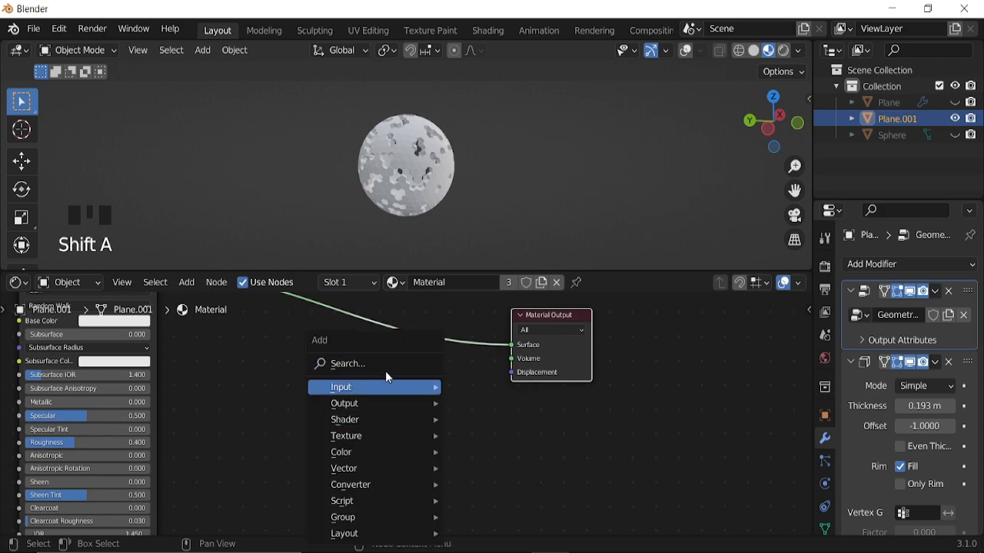
pyautogui.click(386, 365)
pyautogui.write('d')
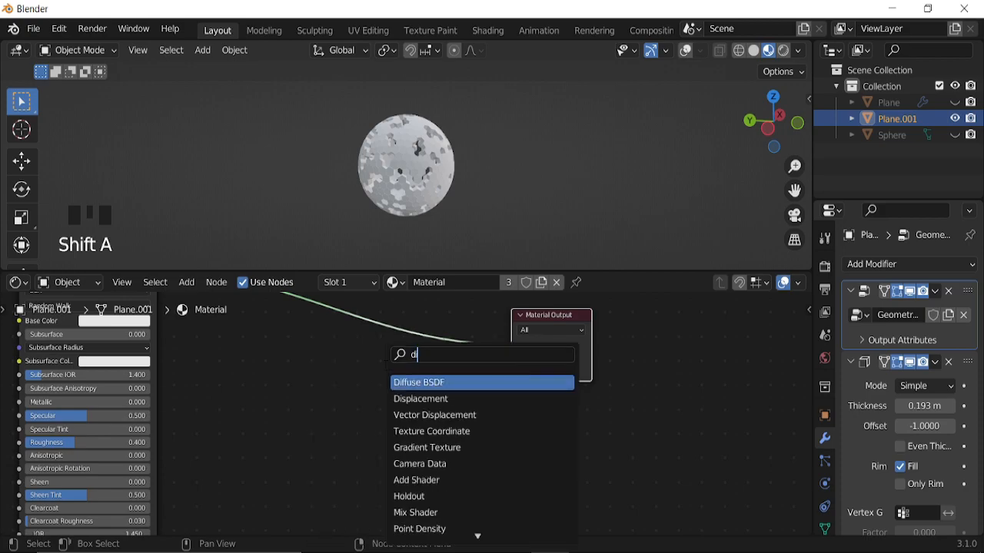
pyautogui.write('is')
pyautogui.click(439, 383)
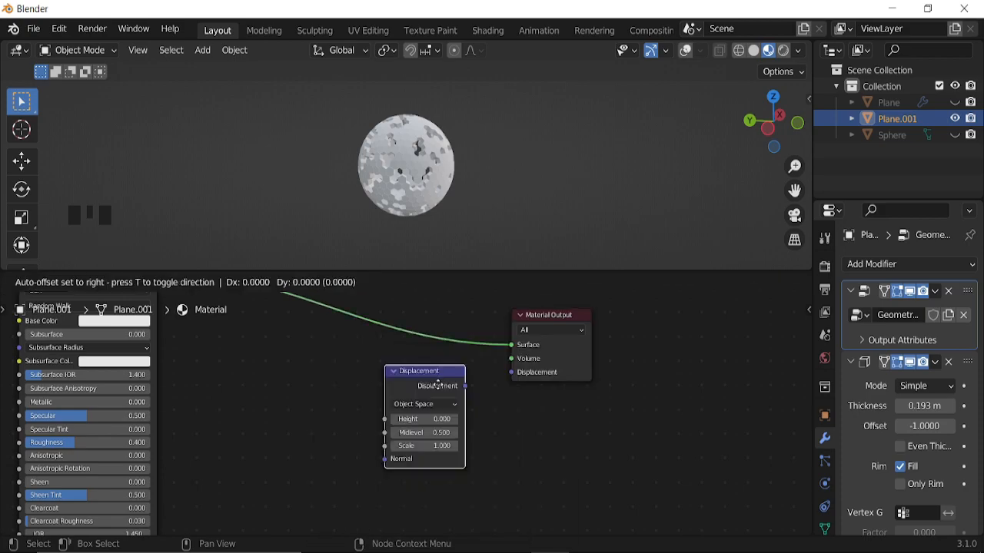
pyautogui.click(373, 411)
pyautogui.moveTo(417, 435); pyautogui.dragTo(429, 422, button='middle')
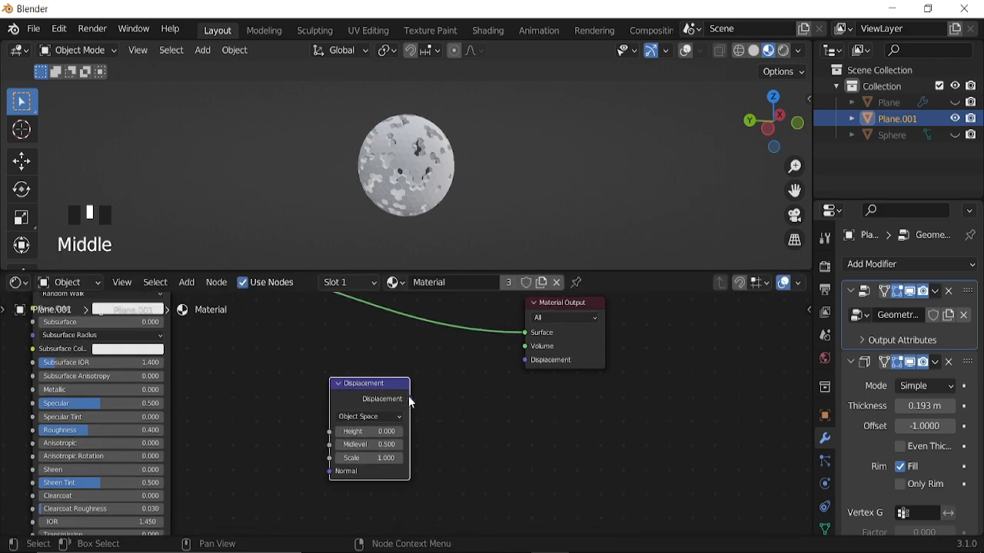
pyautogui.moveTo(408, 399); pyautogui.dragTo(529, 362)
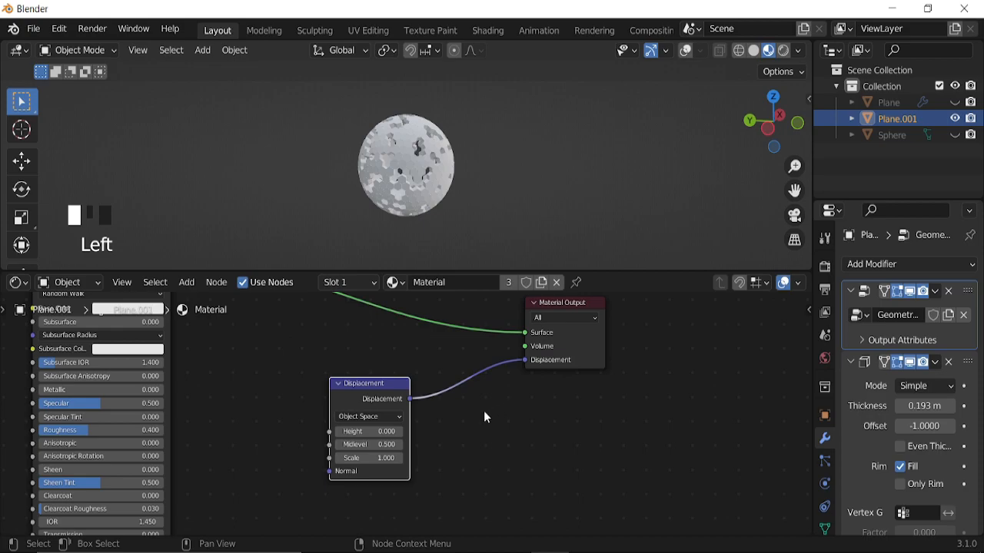
# Add a Noise Texture node beside the Displacement node and connect its Fac output to the Height input.
pyautogui.moveTo(501, 407); pyautogui.dragTo(556, 398, button='middle')
pyautogui.scroll(4, 419, 167)
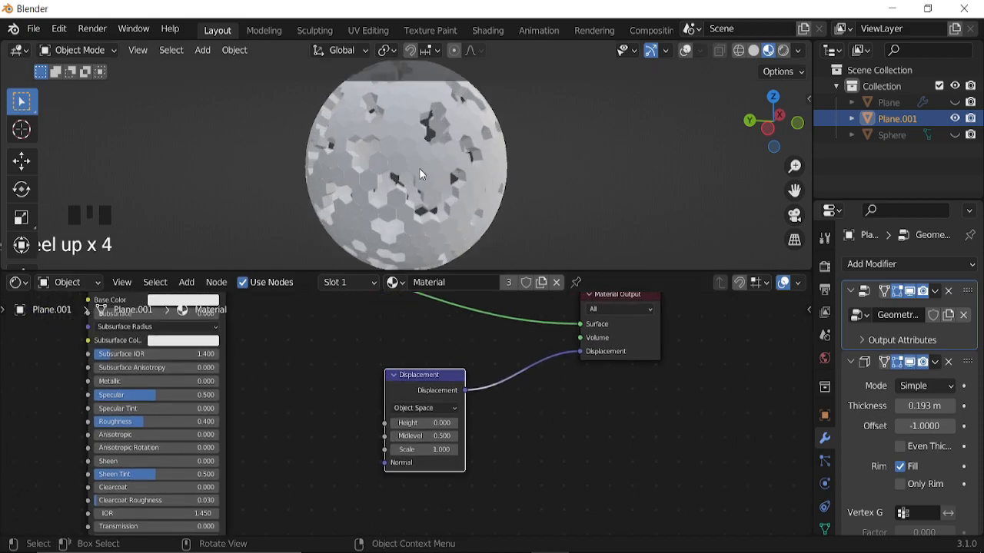
pyautogui.moveTo(494, 358); pyautogui.dragTo(539, 330, button='middle')
pyautogui.moveTo(415, 376); pyautogui.dragTo(498, 387)
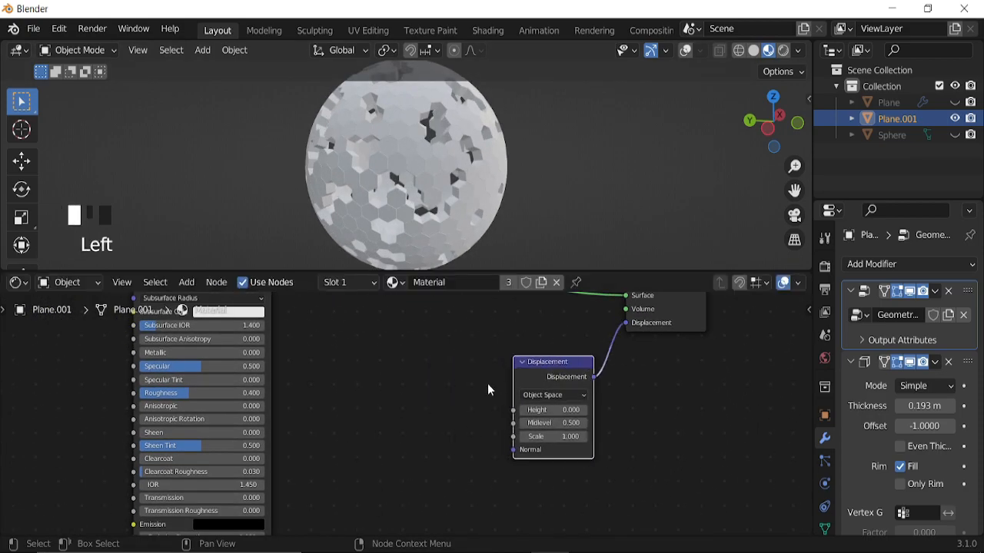
pyautogui.hotkey('shift', 'a')
pyautogui.click(438, 364)
pyautogui.write('no')
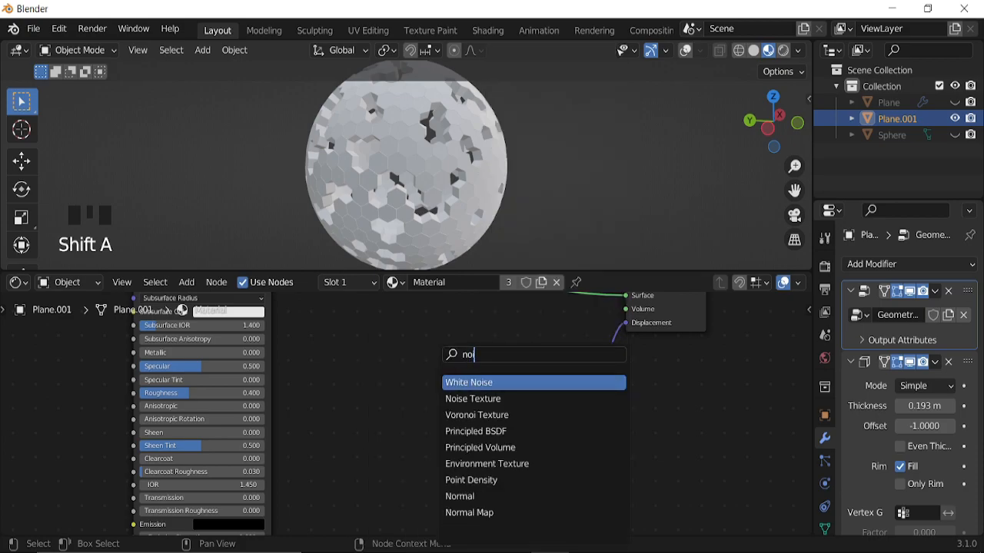
pyautogui.click(511, 399)
pyautogui.click(445, 414)
pyautogui.moveTo(413, 405); pyautogui.dragTo(516, 419)
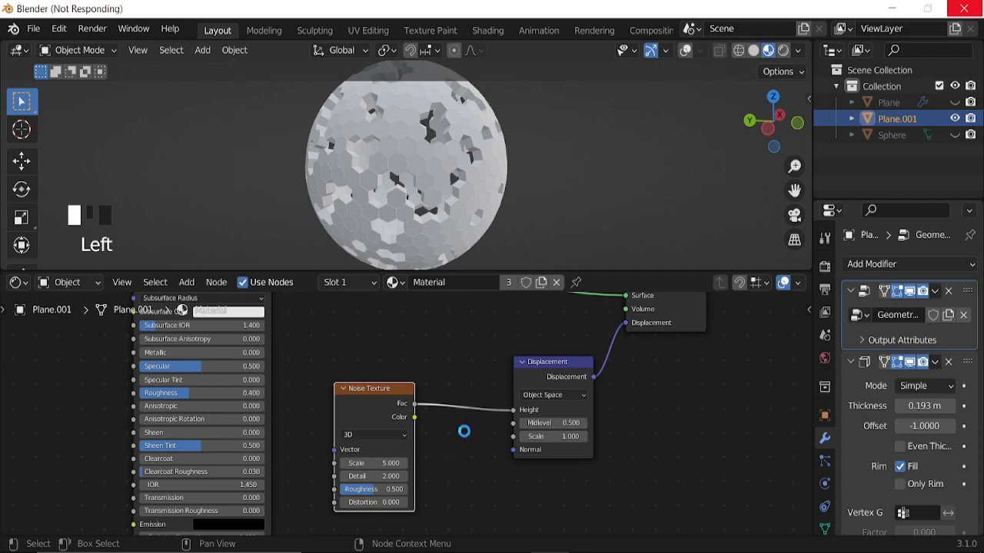
# Set the Noise Texture's Scale to 20.300.
pyautogui.moveTo(448, 435); pyautogui.dragTo(469, 416, button='middle')
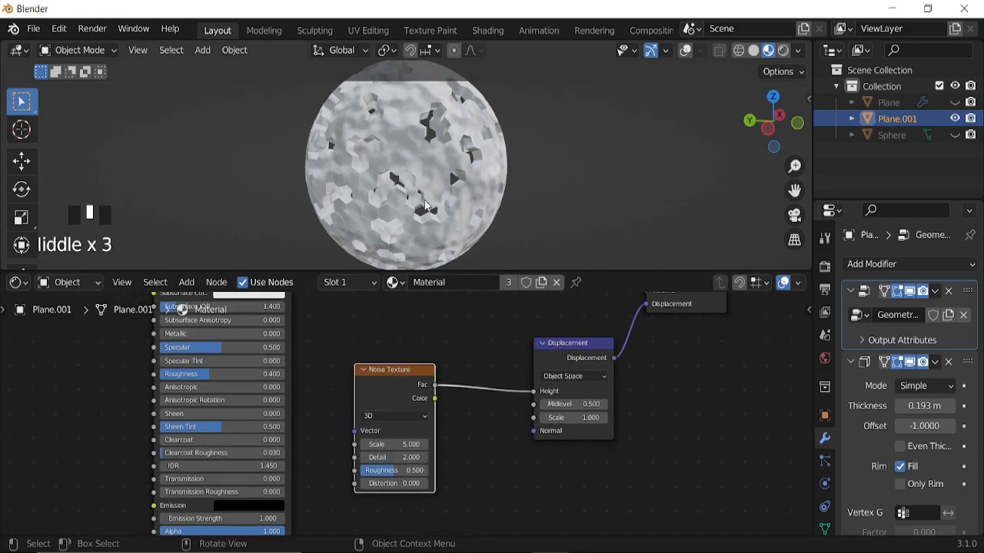
pyautogui.scroll(3, 433, 245)
pyautogui.moveTo(411, 443); pyautogui.dragTo(434, 420, button='middle')
pyautogui.moveTo(432, 420); pyautogui.dragTo(533, 420)
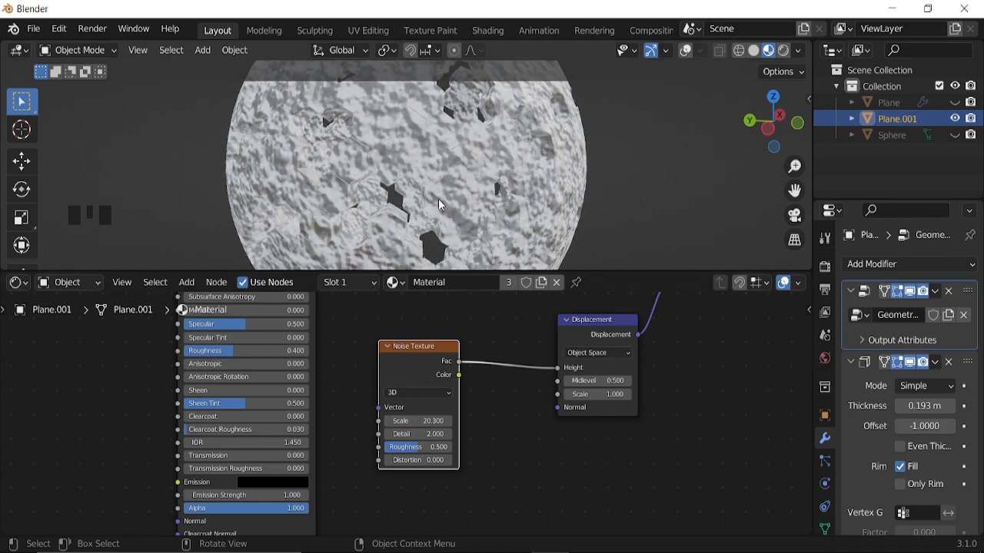
# Lower the Displacement node's Midlevel to 0.470.
pyautogui.scroll(-3, 441, 198)
pyautogui.scroll(3, 450, 237)
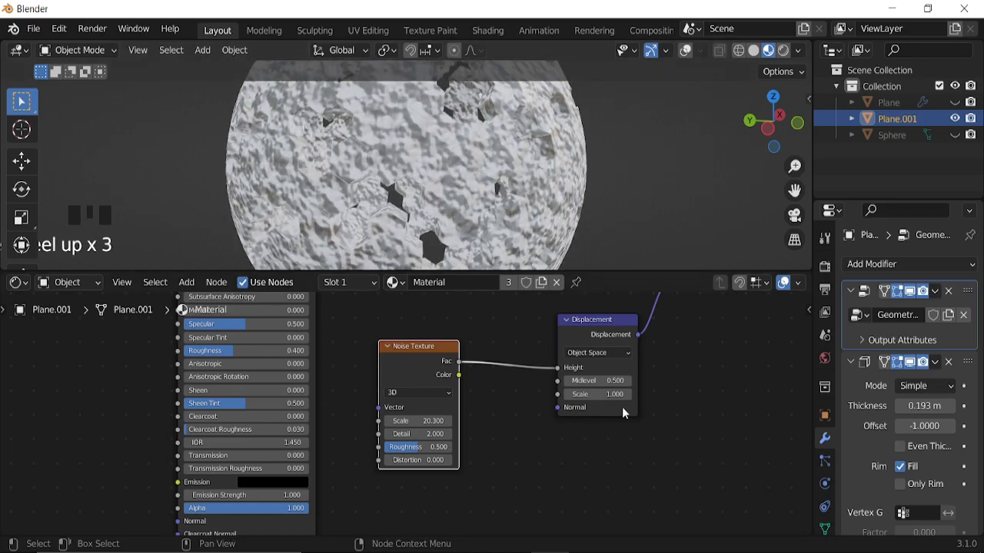
pyautogui.keyDown('shift'); pyautogui.moveTo(615, 381); pyautogui.dragTo(603, 382); pyautogui.keyUp('shift')
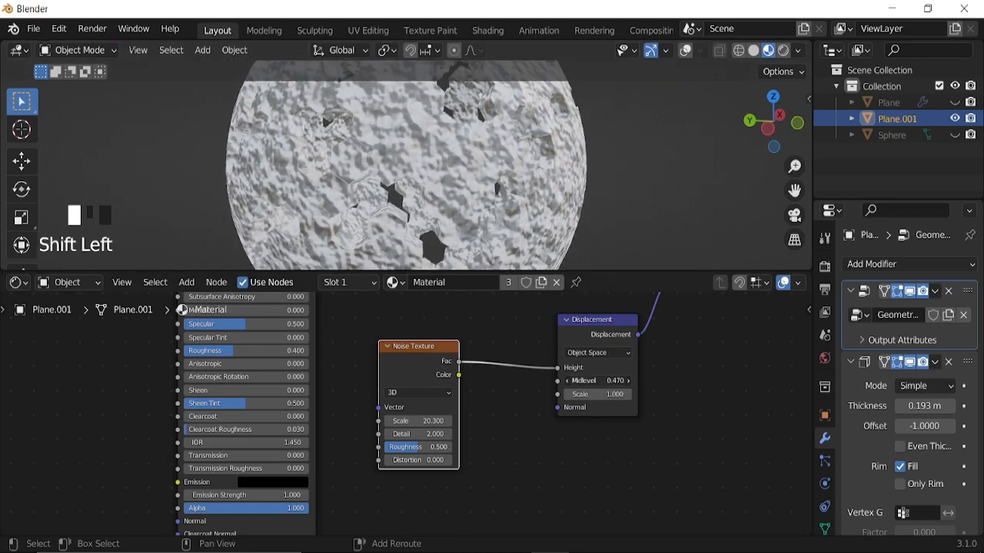